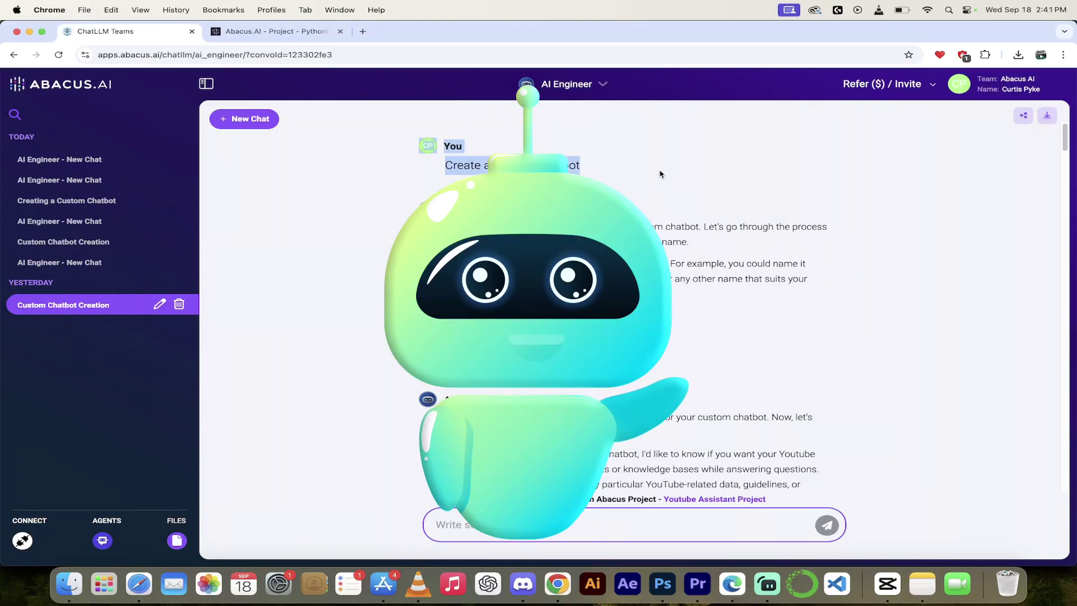
Scroll the finished AI Engineer chat and open the 'Youtube Assistant Project' link.
{"action": "scroll", "coordinate": [842, 418], "scroll_direction": "down", "scroll_amount": 3}
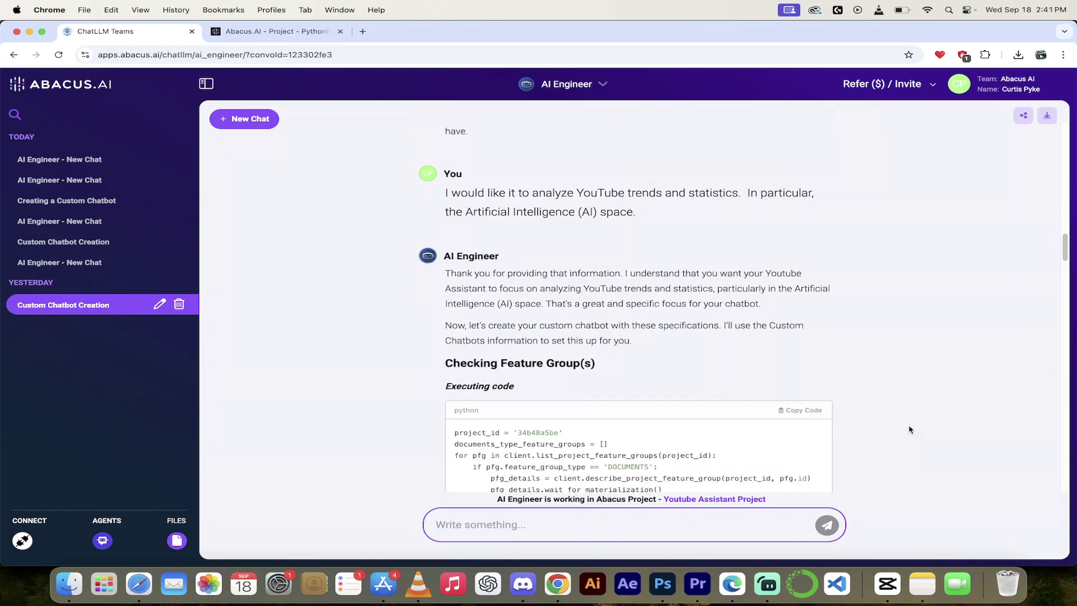
{"action": "scroll", "coordinate": [909, 430], "scroll_direction": "down", "scroll_amount": 1}
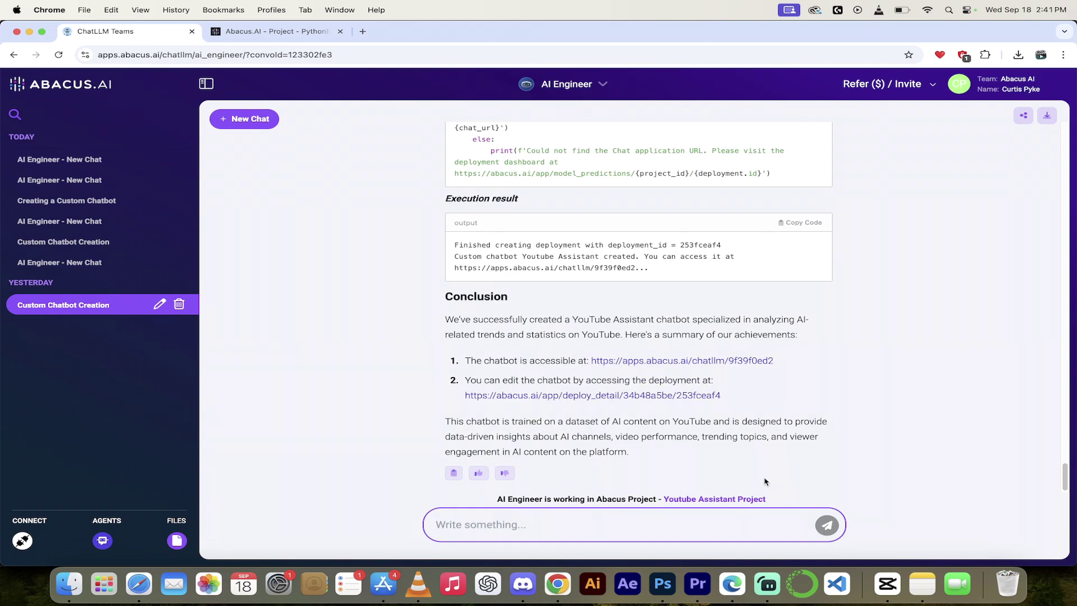
{"action": "left_click", "coordinate": [739, 499]}
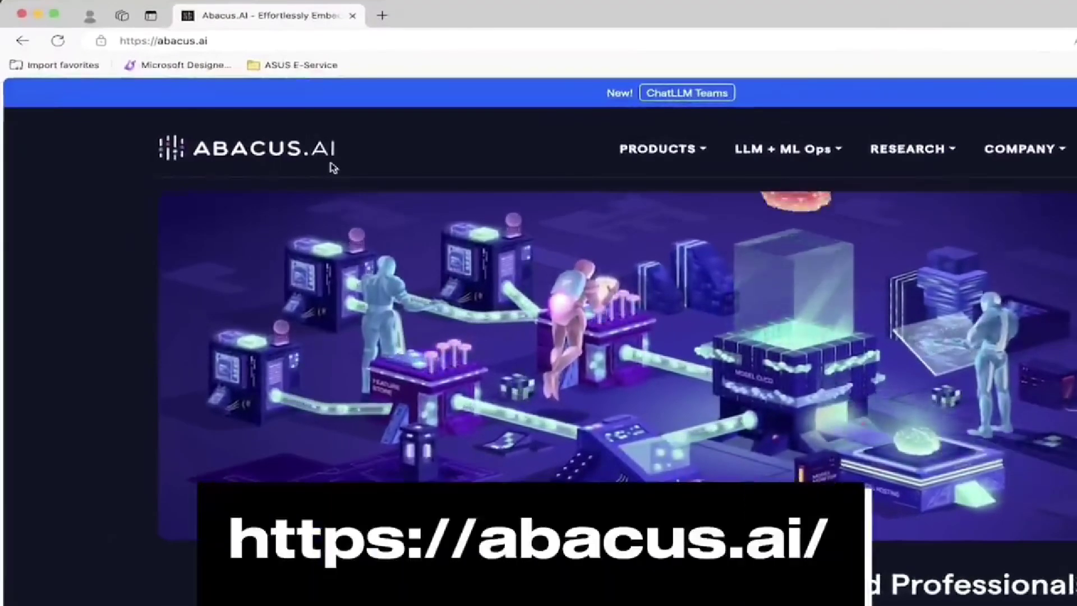
Open ChatLLM Teams from the banner at the top of the abacus.ai homepage.
{"action": "mouse_move", "coordinate": [654, 151]}
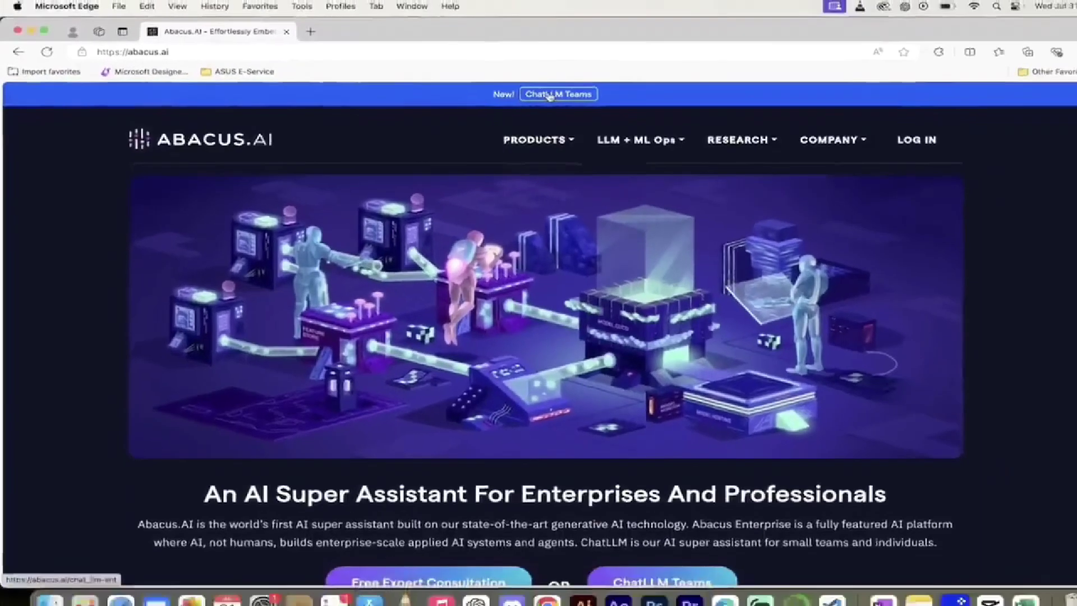
{"action": "left_click", "coordinate": [581, 95]}
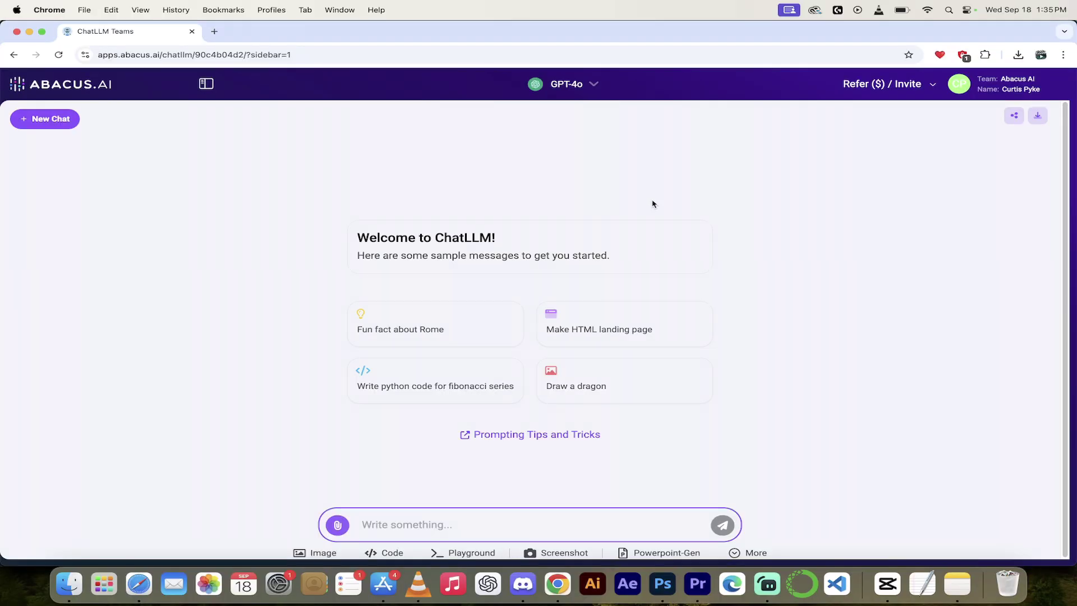
Choose AI Engineer from the bottom of the Select Bot list instead of GPT-4o.
{"action": "left_click", "coordinate": [594, 88]}
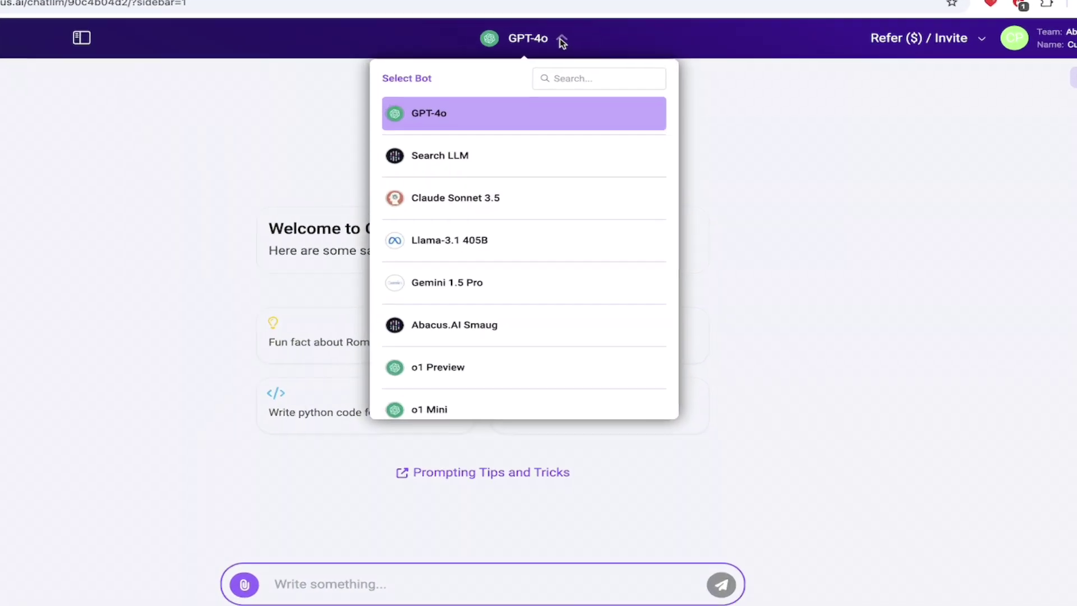
{"action": "scroll", "coordinate": [487, 166], "scroll_direction": "down", "scroll_amount": 3}
{"action": "scroll", "coordinate": [487, 167], "scroll_direction": "down", "scroll_amount": 3}
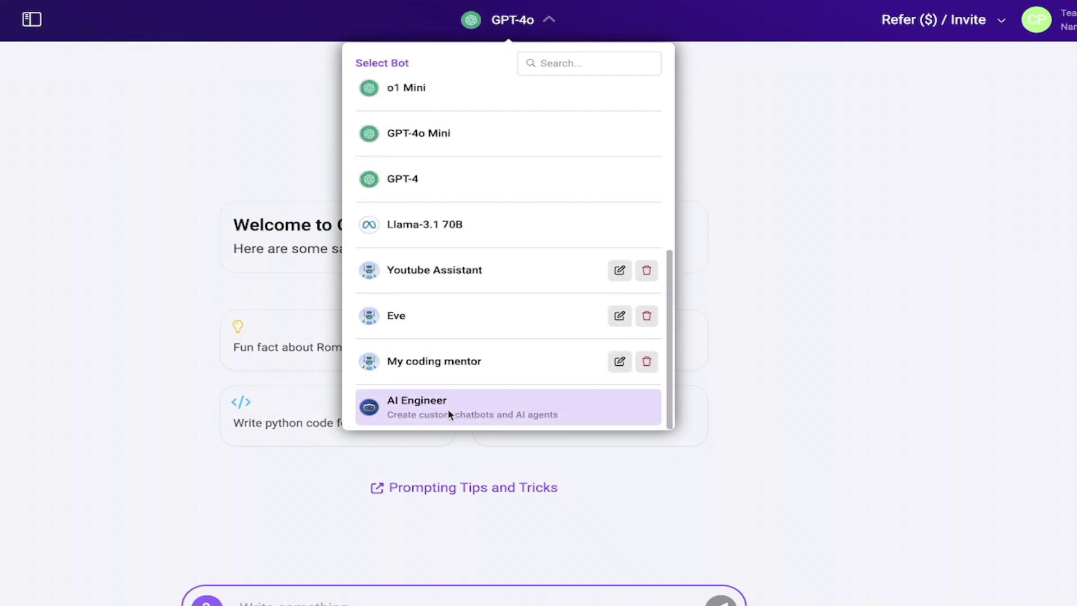
{"action": "scroll", "coordinate": [450, 412], "scroll_direction": "up", "scroll_amount": 5}
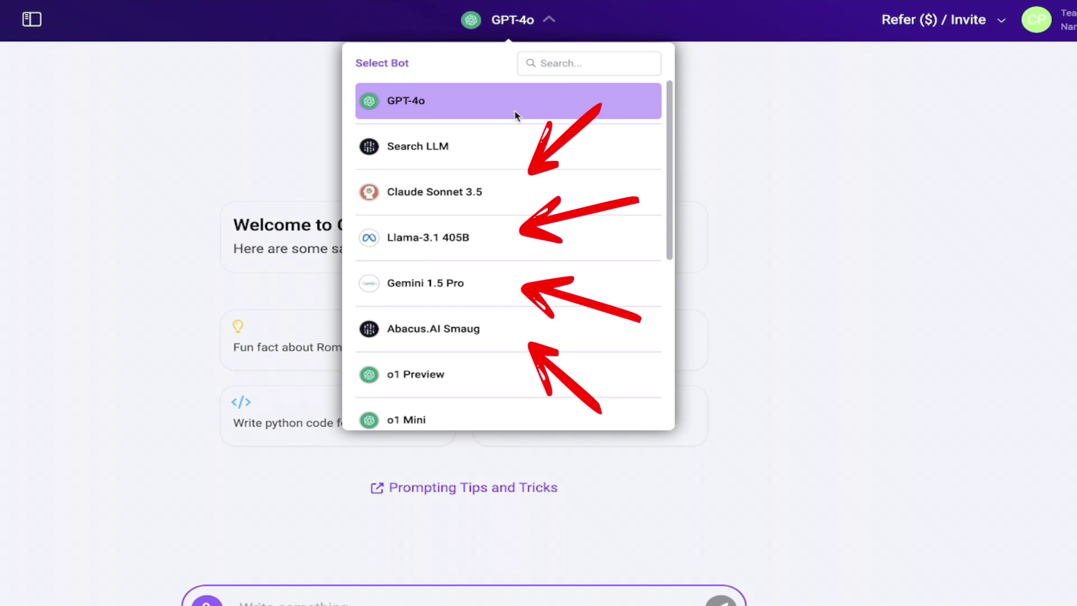
{"action": "scroll", "coordinate": [471, 247], "scroll_direction": "down", "scroll_amount": 3}
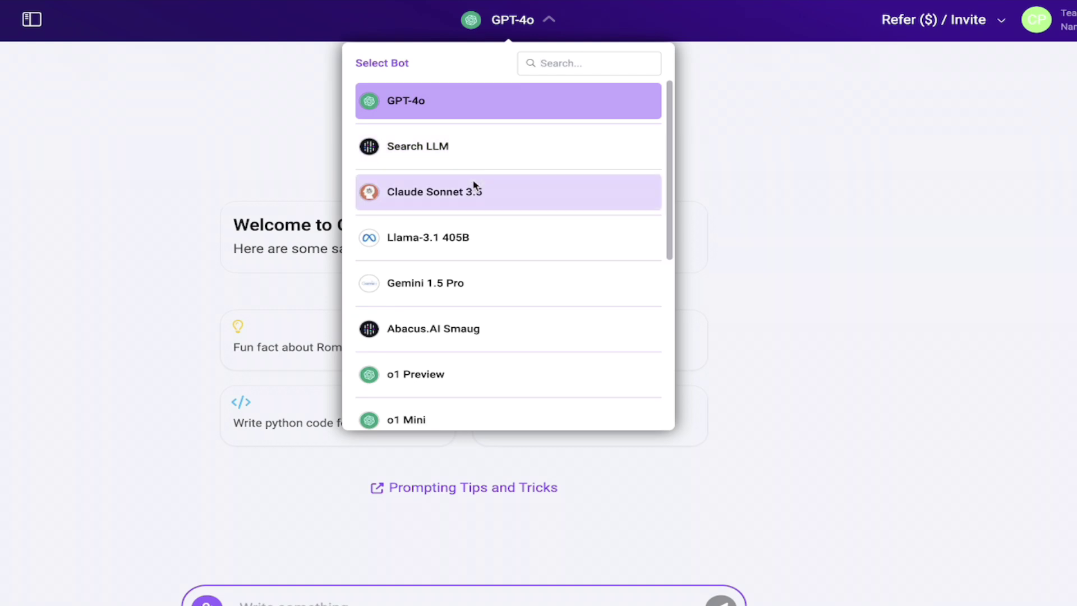
{"action": "scroll", "coordinate": [474, 185], "scroll_direction": "down", "scroll_amount": 5}
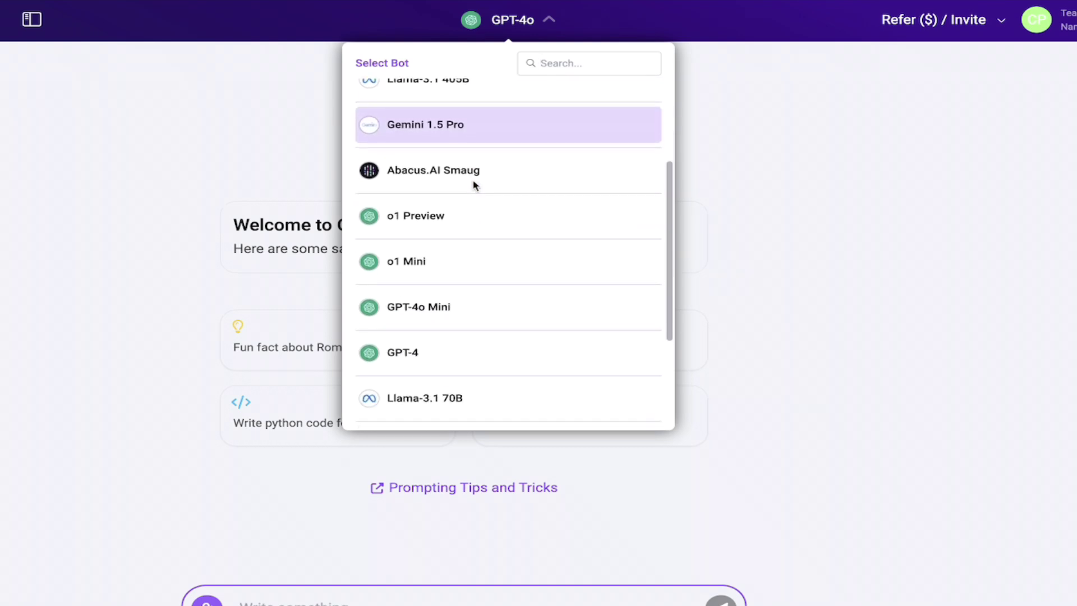
{"action": "scroll", "coordinate": [474, 185], "scroll_direction": "down", "scroll_amount": 1}
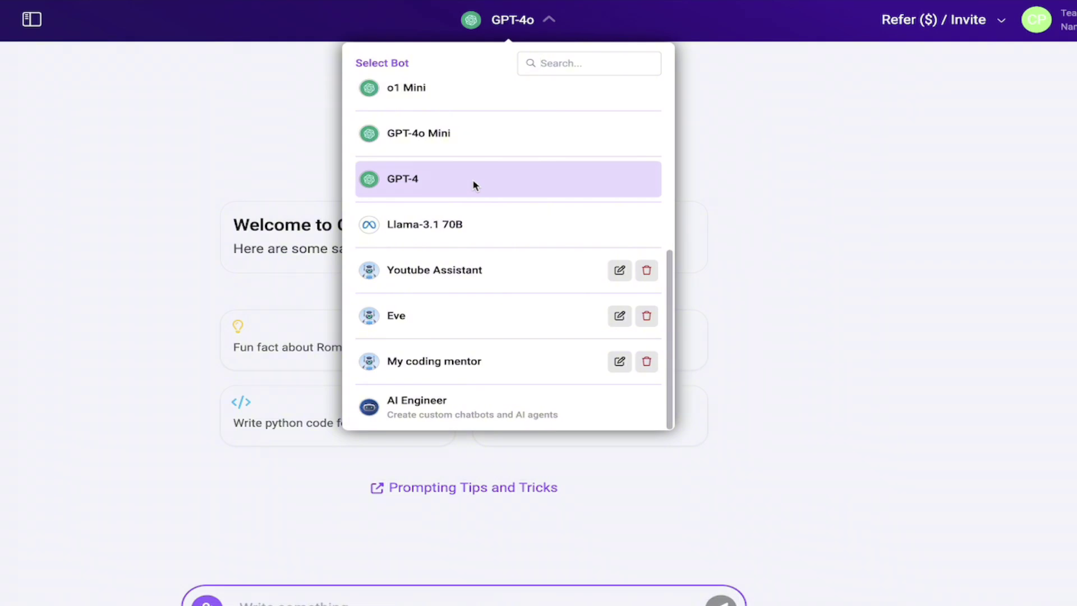
{"action": "left_click", "coordinate": [436, 409]}
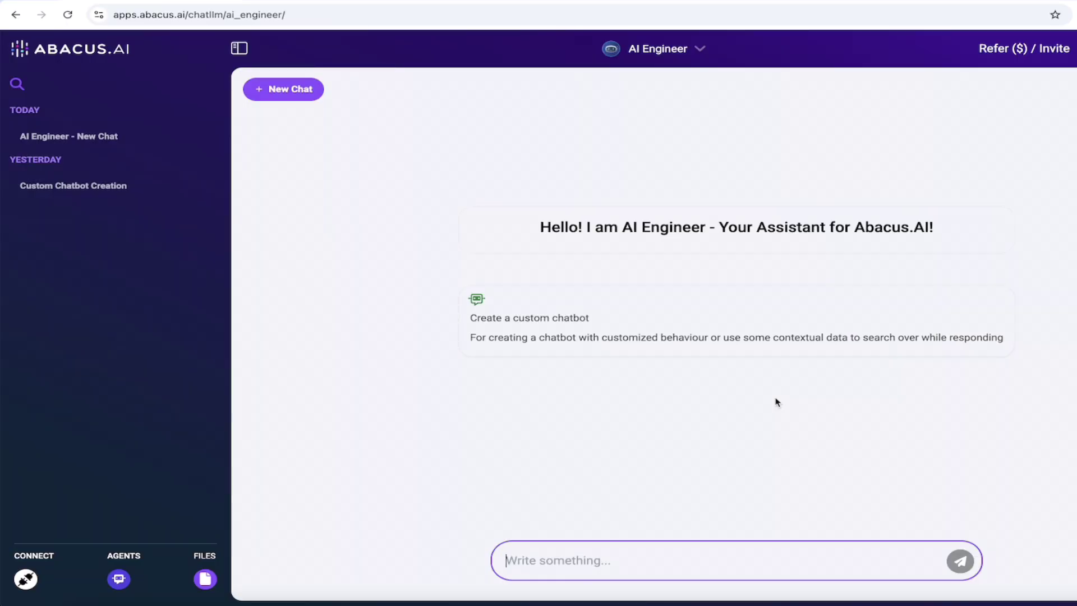
Start a custom chatbot named PythonBot and answer Yes to using custom datasets.
{"action": "left_click", "coordinate": [605, 331]}
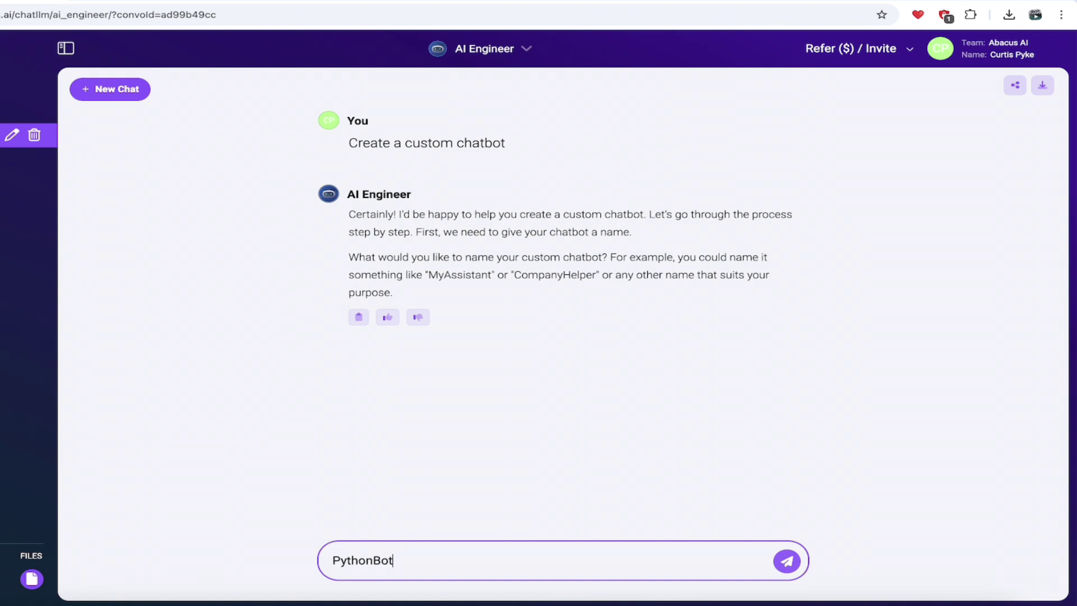
{"action": "key", "text": "Return"}
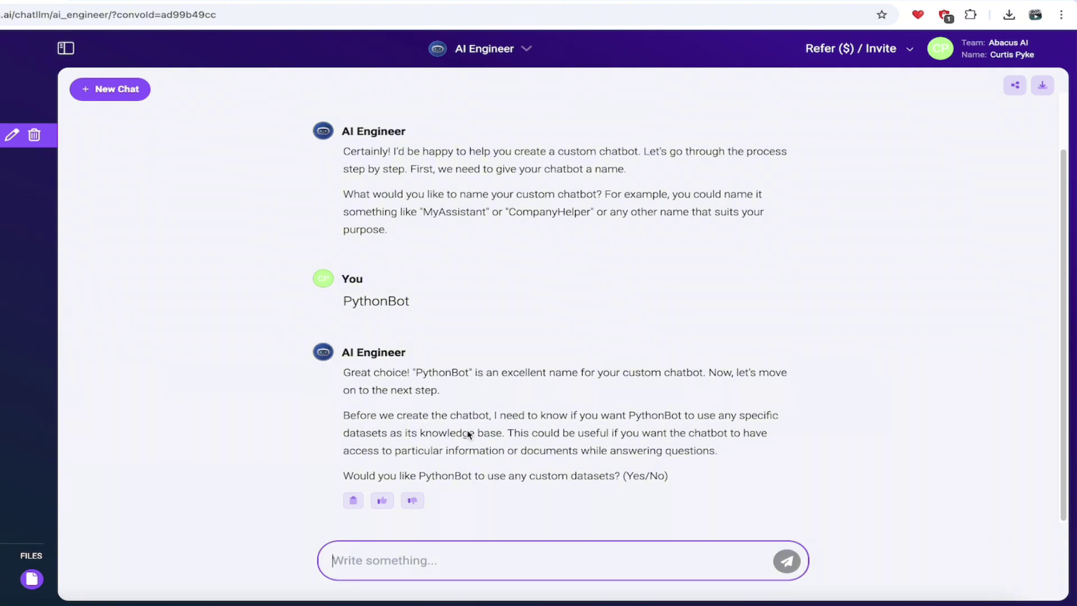
{"action": "type", "text": "Yes"}
{"action": "key", "text": "Return"}
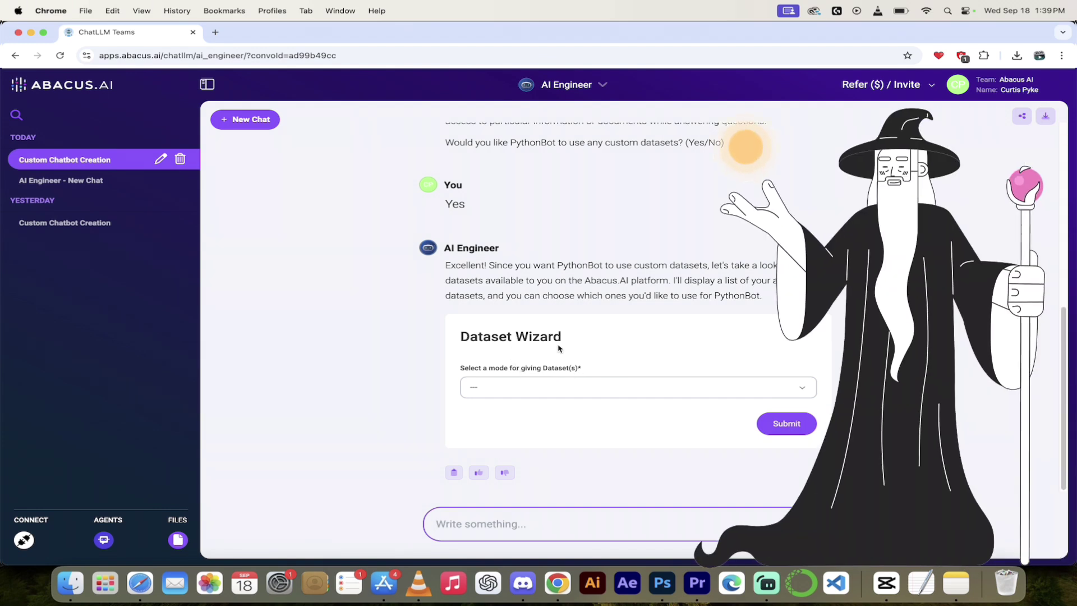
Upload TabularData.xlsx through the Dataset Wizard's 'Upload a file/zip' option and submit it.
{"action": "left_click", "coordinate": [555, 386]}
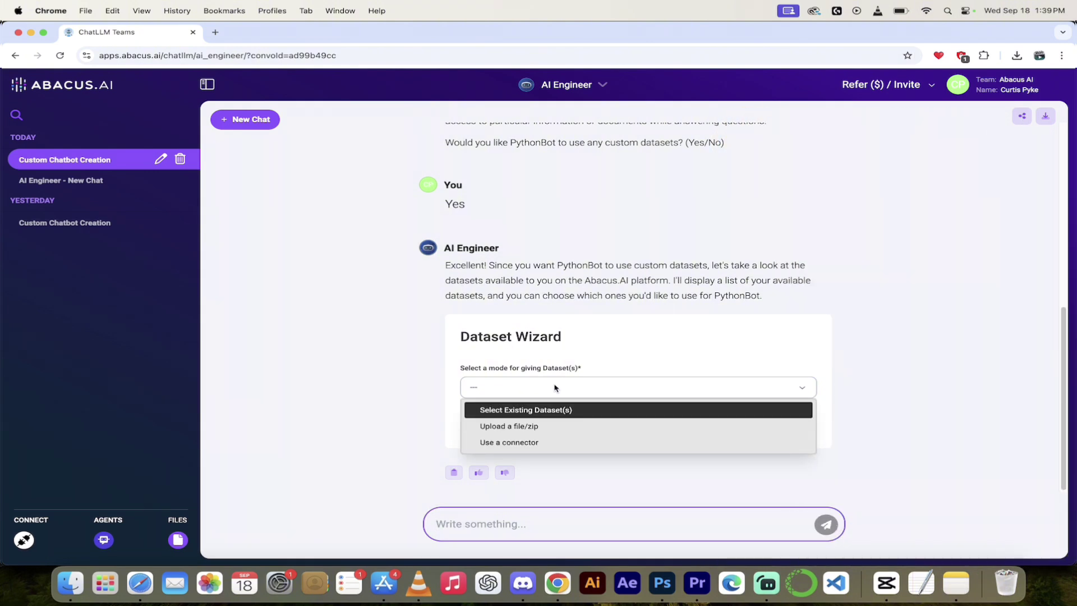
{"action": "left_click", "coordinate": [562, 428]}
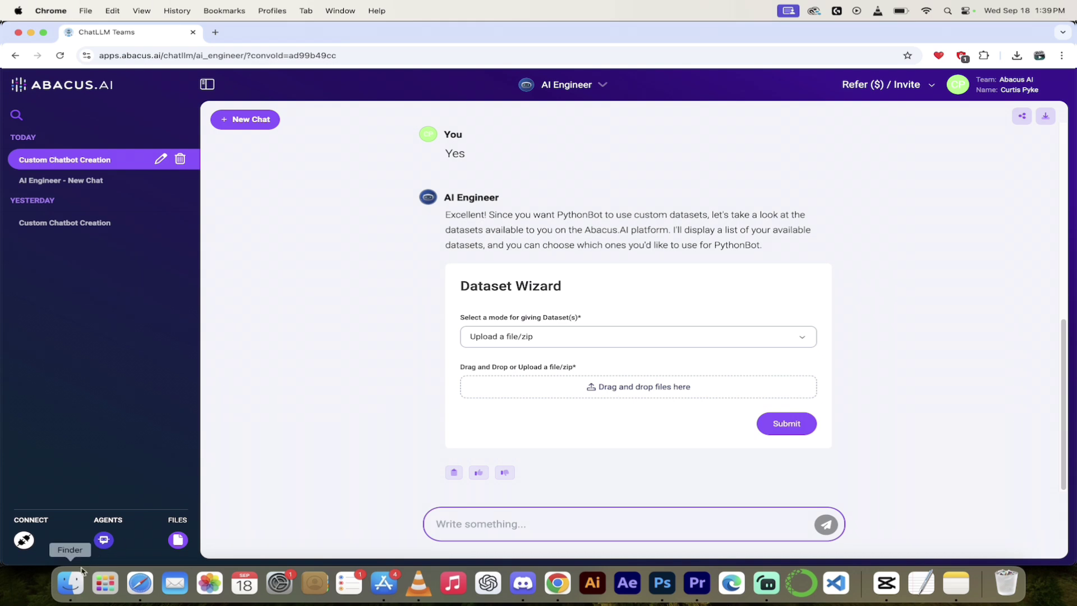
{"action": "left_click", "coordinate": [71, 584]}
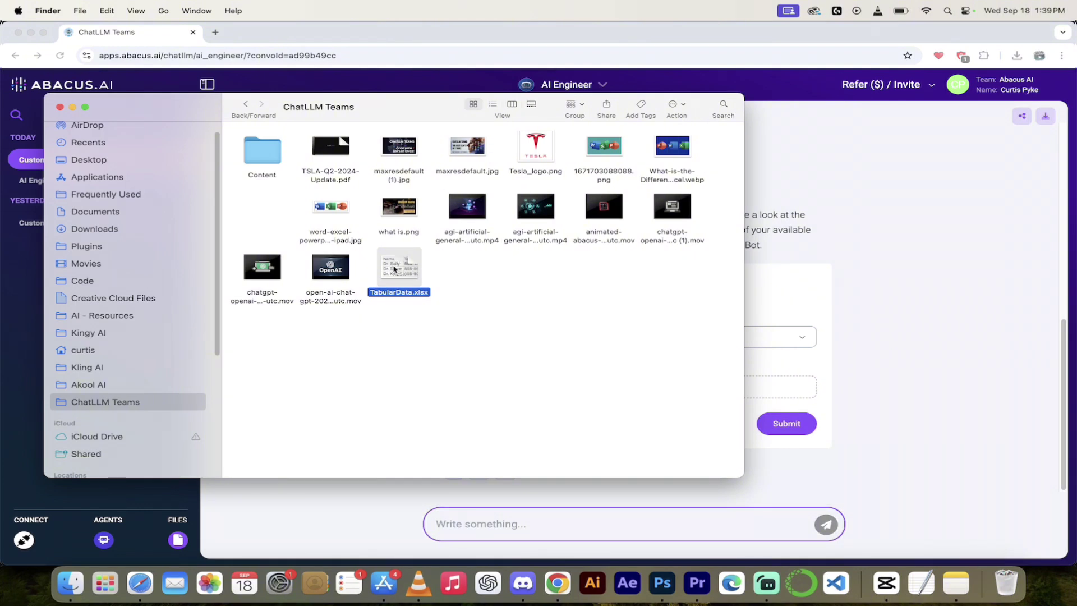
{"action": "left_click_drag", "start_coordinate": [389, 270], "coordinate": [627, 386]}
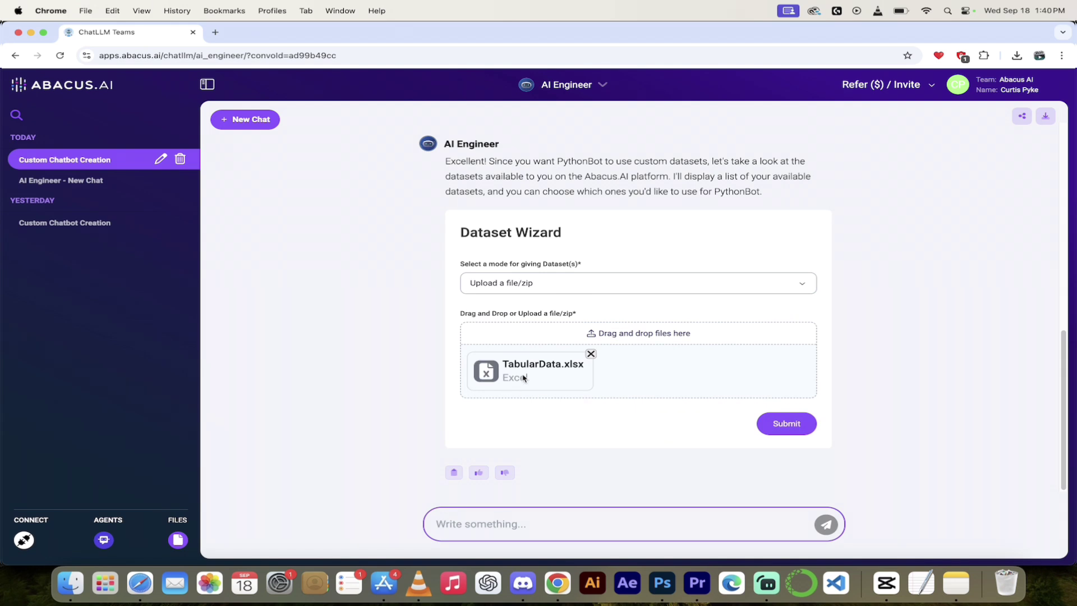
{"action": "left_click", "coordinate": [786, 426]}
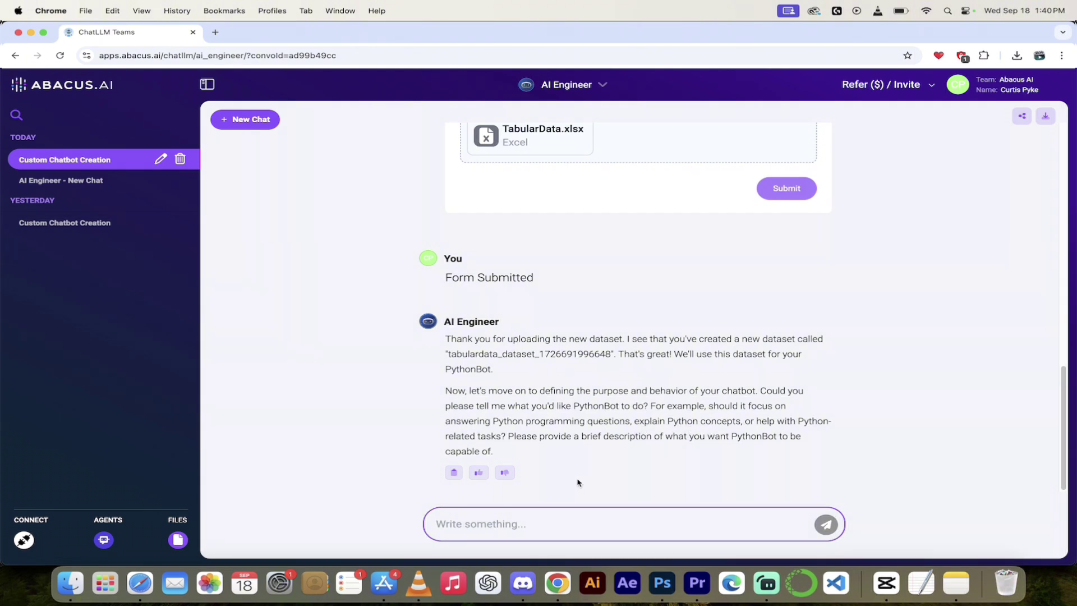
Send PythonBot's purpose: Python concepts, Python programming, and Python-related tasks.
{"action": "left_click", "coordinate": [553, 531]}
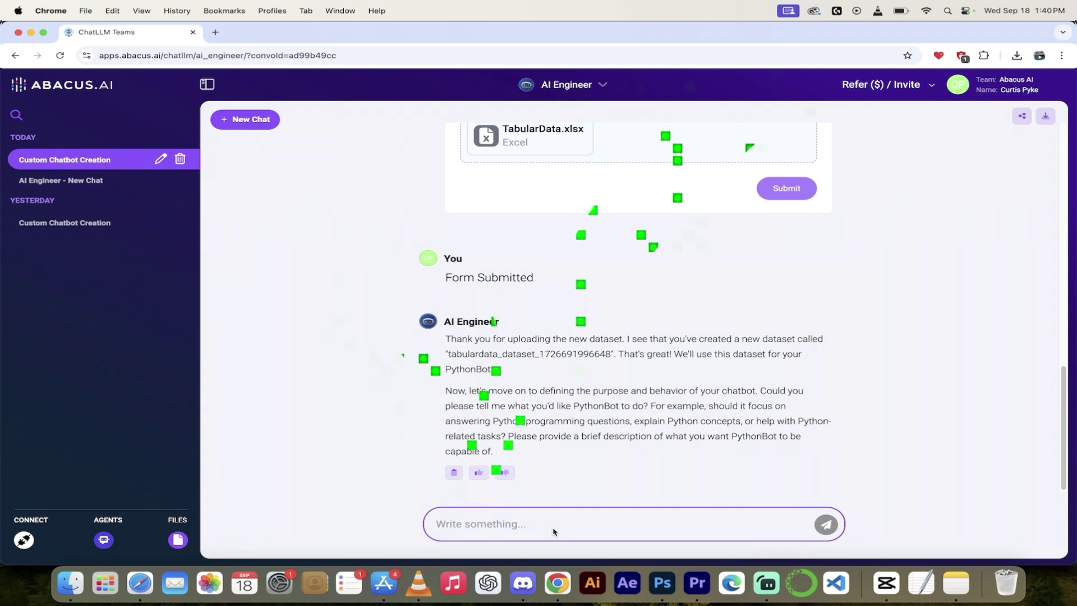
{"action": "type", "text": "Phtyon"}
{"action": "key", "text": "BackSpace"}
{"action": "key", "text": "BackSpace"}
{"action": "key", "text": "BackSpace"}
{"action": "type", "text": "thon xxl"}
{"action": "key", "text": "BackSpace"}
{"action": "key", "text": "BackSpace"}
{"action": "key", "text": "BackSpace"}
{"action": "type", "text": "conccept"}
{"action": "key", "text": "BackSpace"}
{"action": "key", "text": "BackSpace"}
{"action": "key", "text": "BackSpace"}
{"action": "key", "text": "BackSpace"}
{"action": "type", "text": "eptc"}
{"action": "type", "text": ", python"}
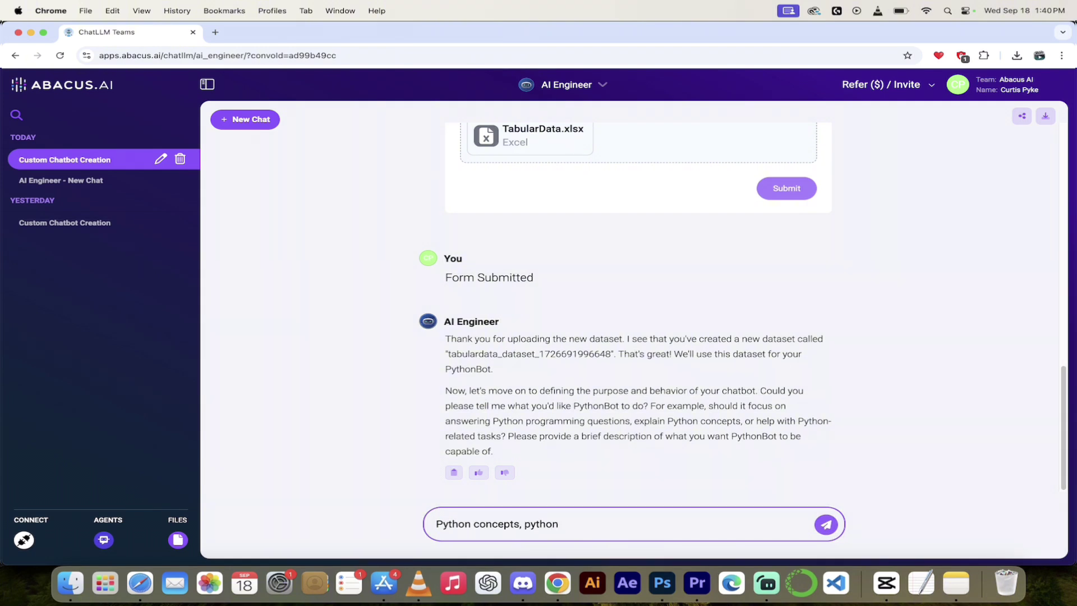
{"action": "type", "text": " programming, and"}
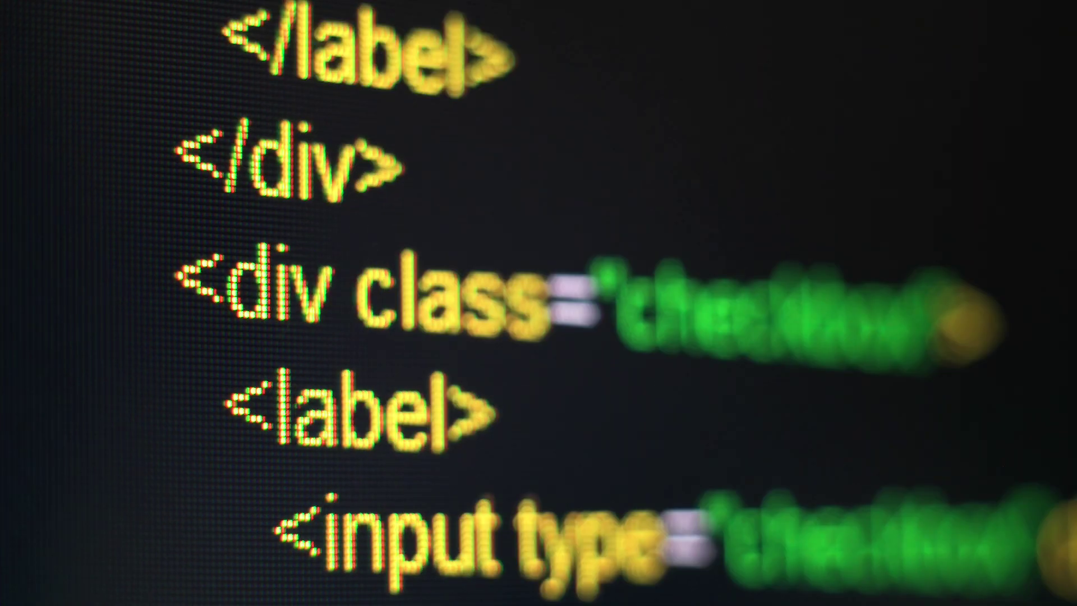
{"action": "type", "text": "we want python"}
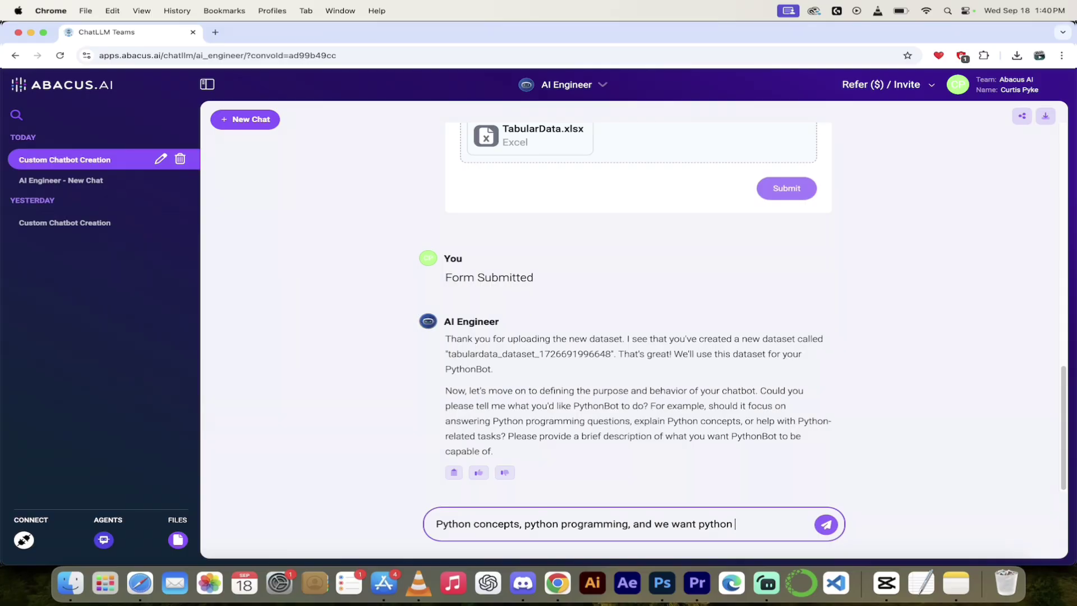
{"action": "type", "text": " related tasks"}
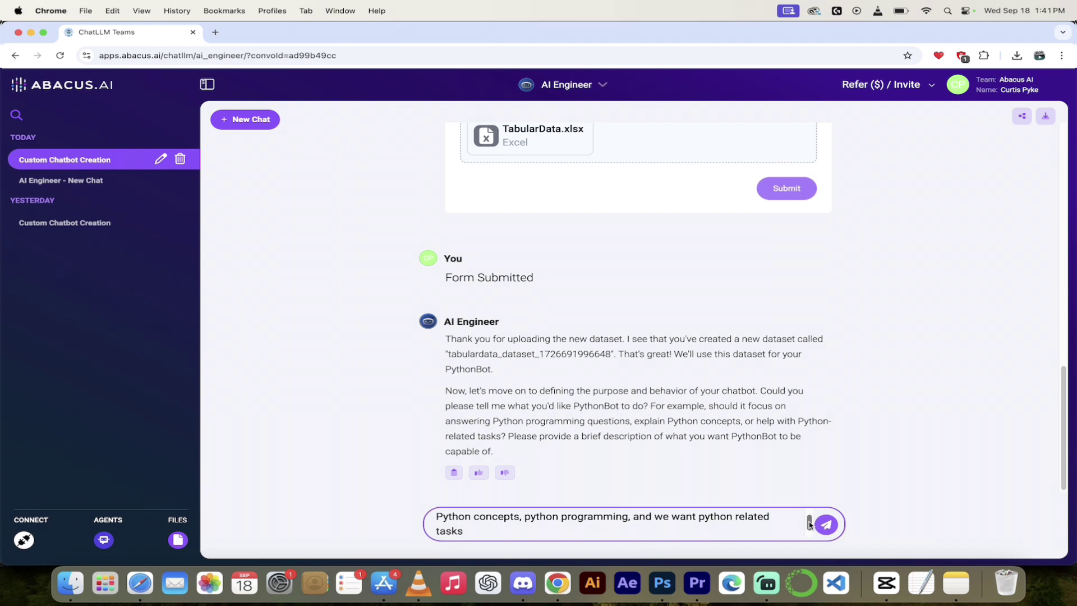
{"action": "left_click", "coordinate": [834, 525]}
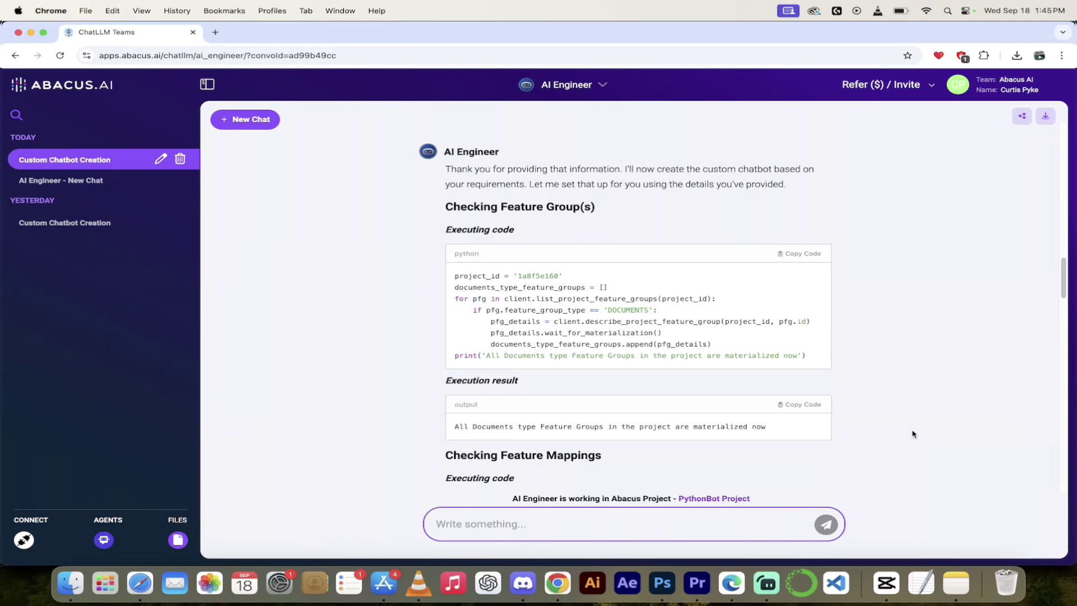
Scroll to the Checking Feature Mappings block and copy its code.
{"action": "scroll", "coordinate": [913, 434], "scroll_direction": "down", "scroll_amount": 2}
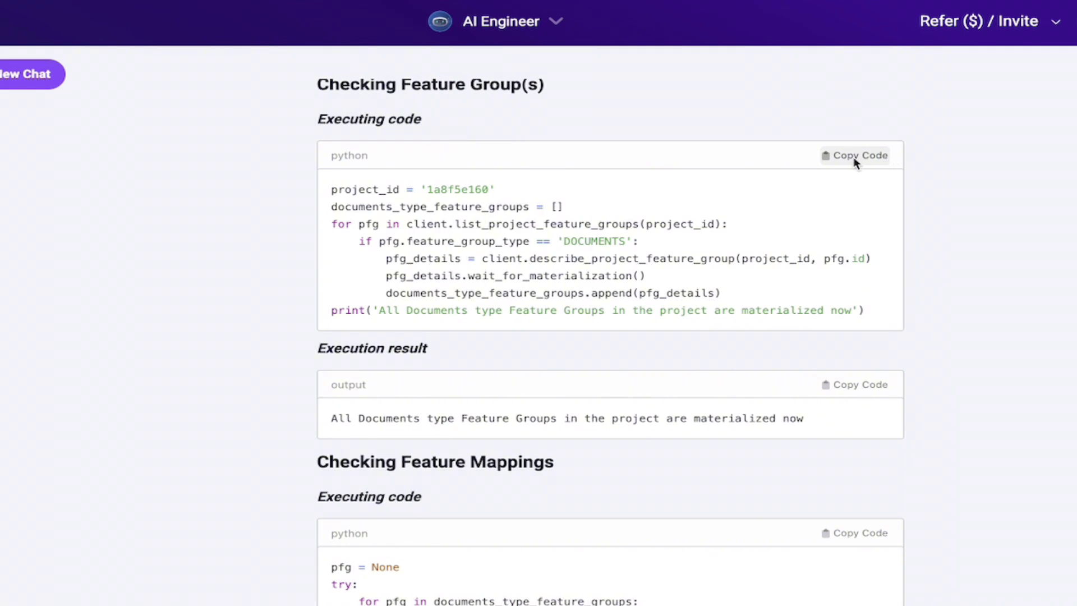
{"action": "scroll", "coordinate": [993, 360], "scroll_direction": "down", "scroll_amount": 2}
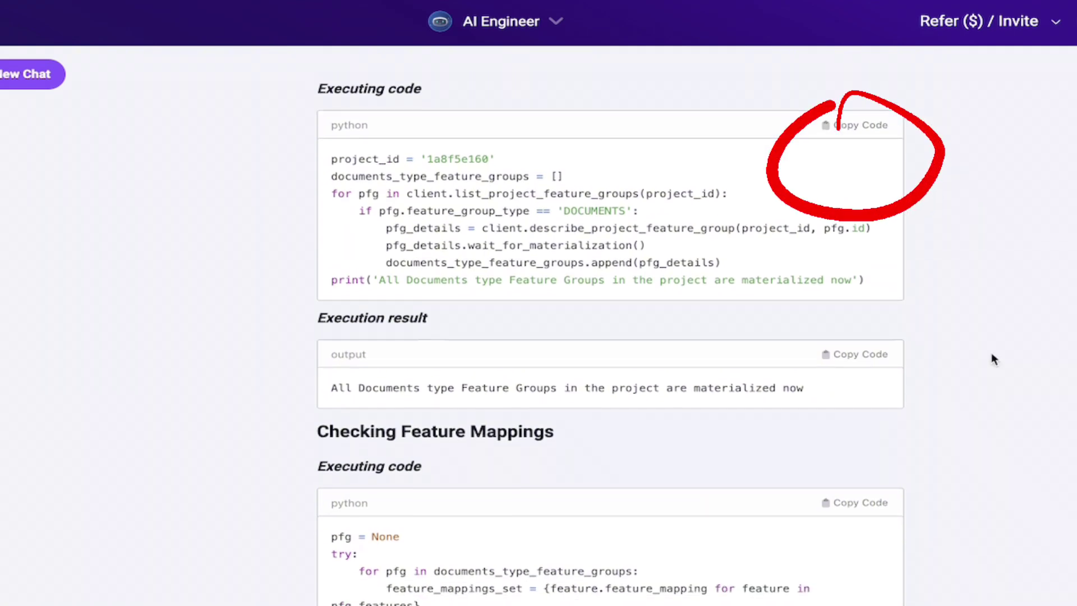
{"action": "scroll", "coordinate": [994, 359], "scroll_direction": "down", "scroll_amount": 3}
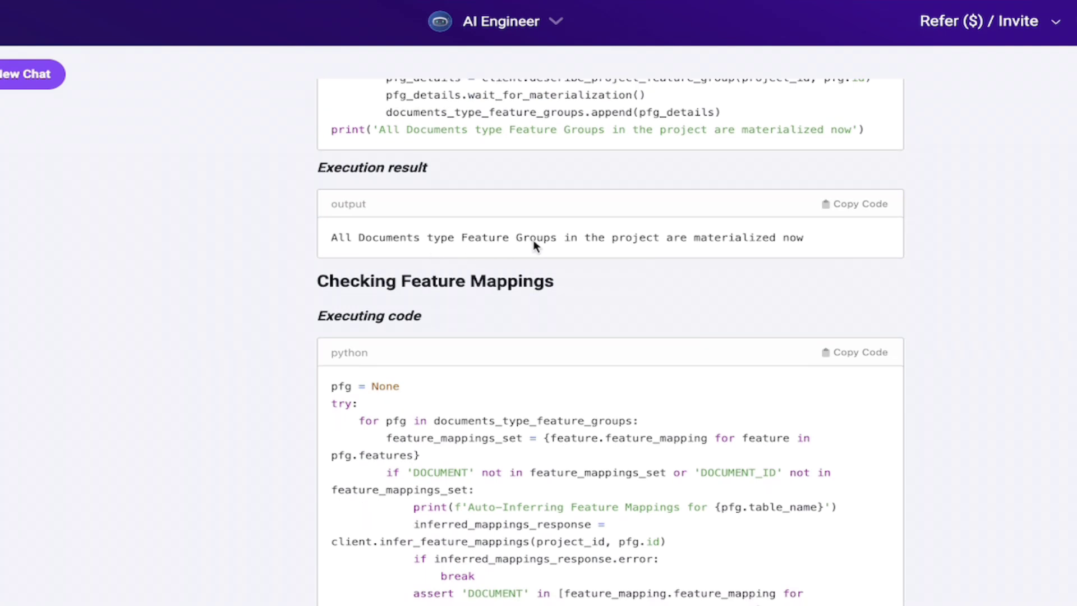
{"action": "scroll", "coordinate": [966, 448], "scroll_direction": "down", "scroll_amount": 3}
{"action": "scroll", "coordinate": [966, 449], "scroll_direction": "up", "scroll_amount": 2}
{"action": "scroll", "coordinate": [966, 449], "scroll_direction": "down", "scroll_amount": 1}
{"action": "scroll", "coordinate": [966, 448], "scroll_direction": "down", "scroll_amount": 2}
{"action": "scroll", "coordinate": [966, 449], "scroll_direction": "up", "scroll_amount": 1}
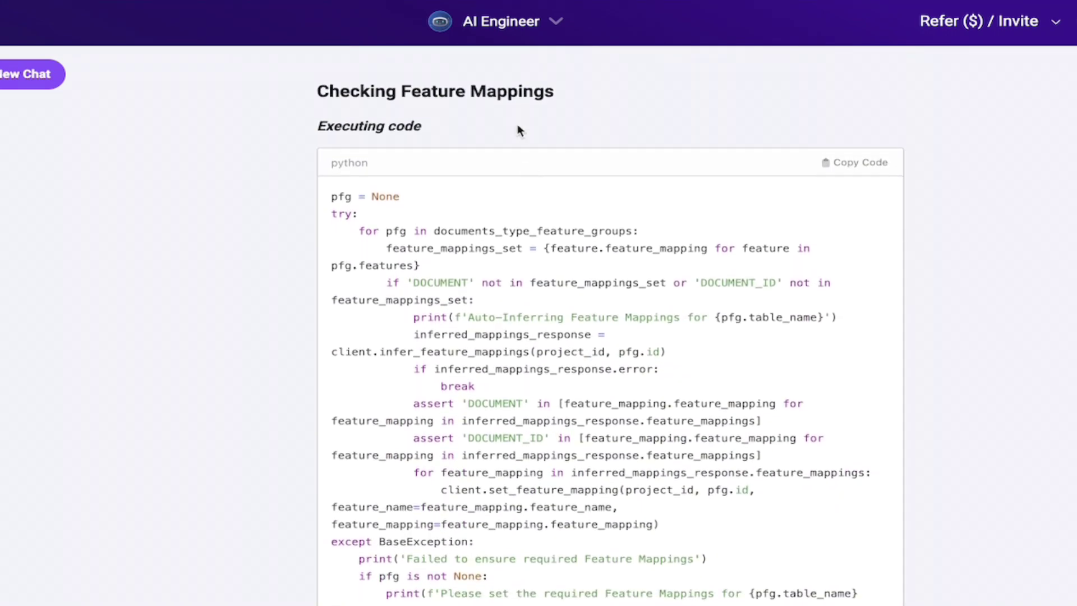
{"action": "scroll", "coordinate": [538, 359], "scroll_direction": "down", "scroll_amount": 1}
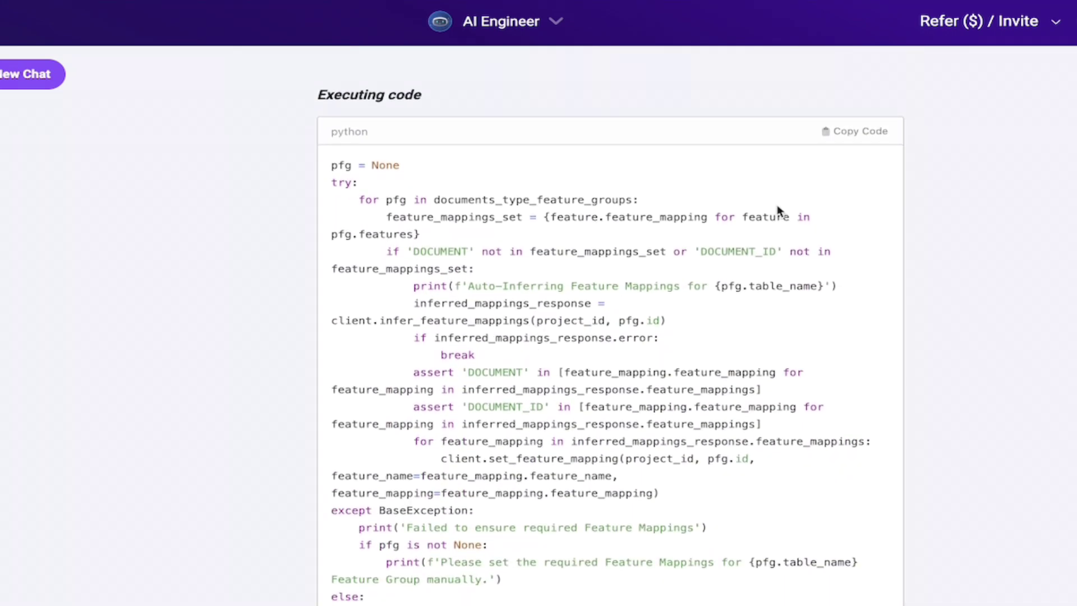
{"action": "left_click", "coordinate": [862, 132]}
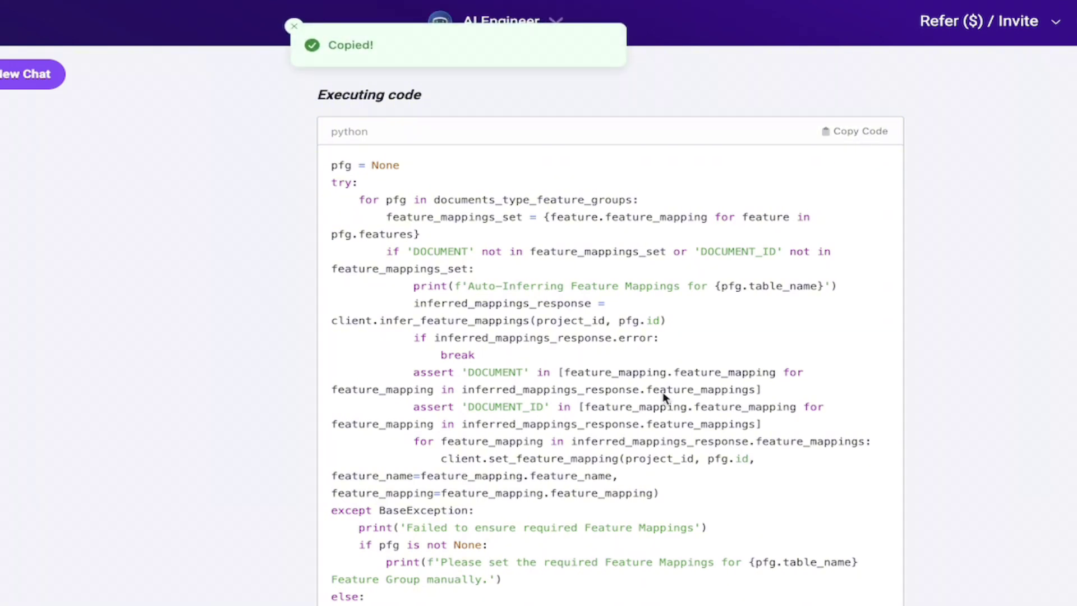
Review the document retriever creation and the start of PythonBot Model training.
{"action": "scroll", "coordinate": [663, 395], "scroll_direction": "down", "scroll_amount": 3}
{"action": "scroll", "coordinate": [663, 396], "scroll_direction": "up", "scroll_amount": 3}
{"action": "scroll", "coordinate": [662, 392], "scroll_direction": "down", "scroll_amount": 6}
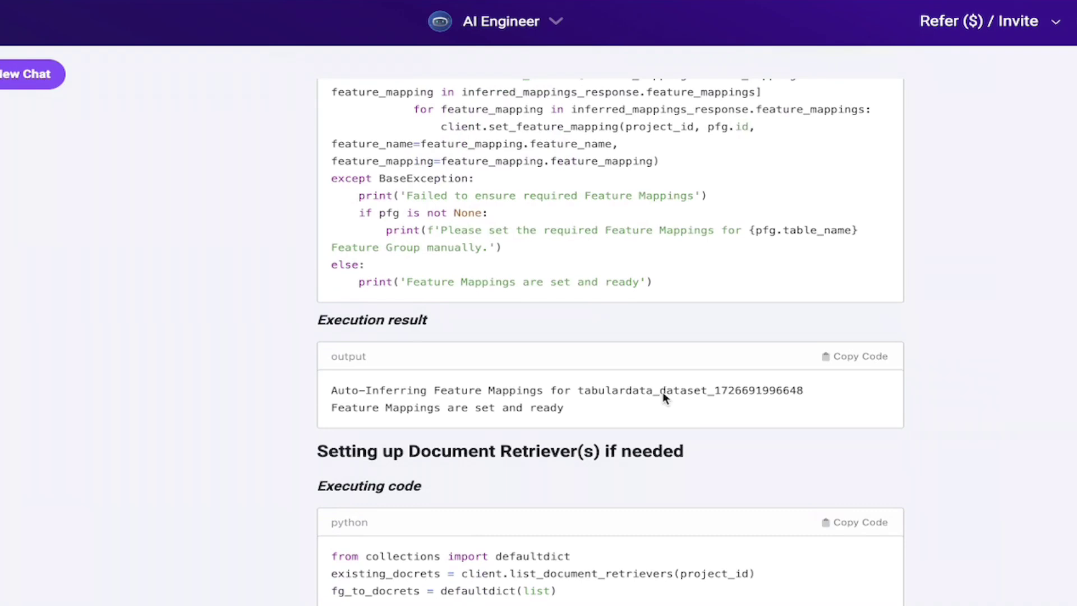
{"action": "scroll", "coordinate": [685, 392], "scroll_direction": "down", "scroll_amount": 4}
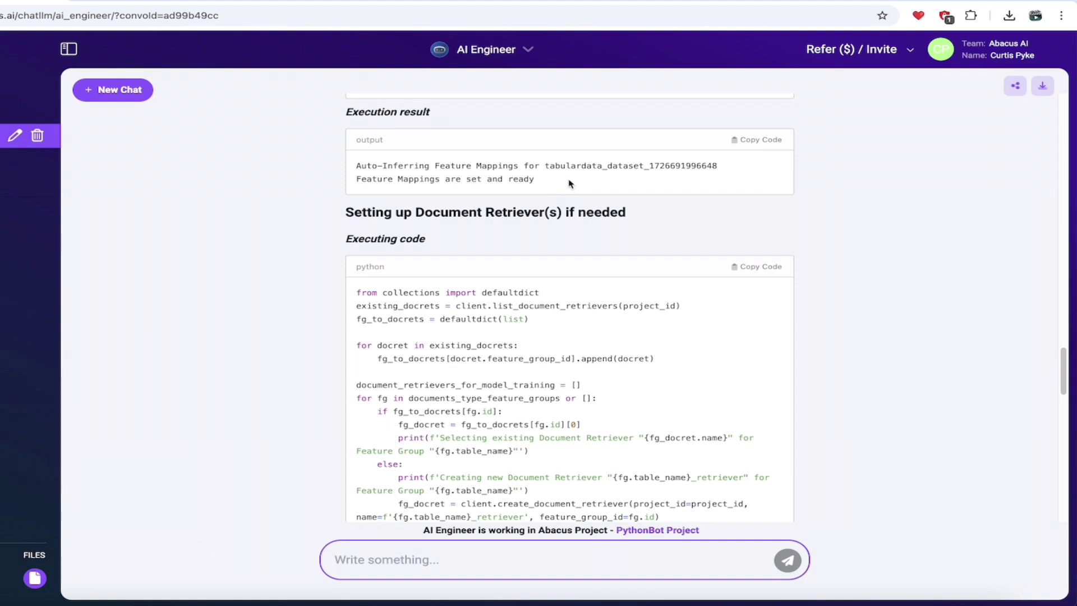
{"action": "scroll", "coordinate": [834, 365], "scroll_direction": "down", "scroll_amount": 2}
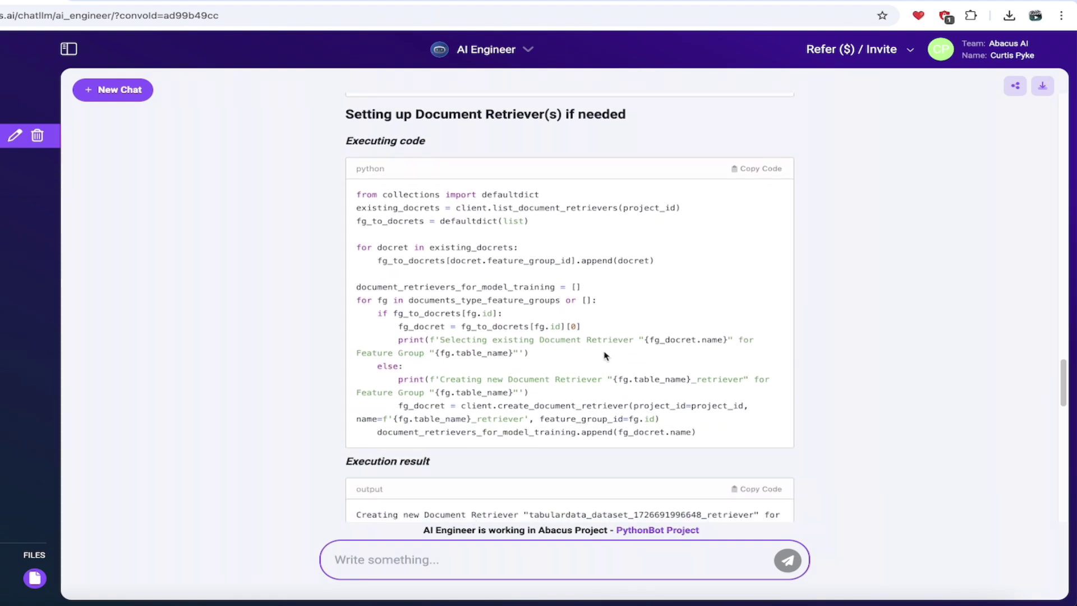
{"action": "scroll", "coordinate": [606, 355], "scroll_direction": "down", "scroll_amount": 5}
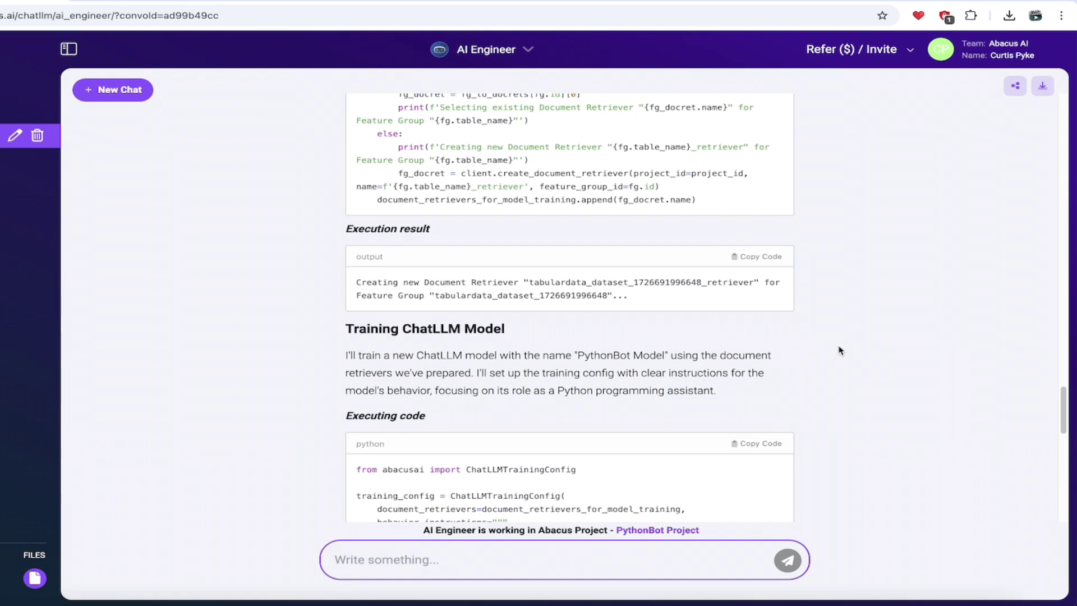
Scroll through the Training ChatLLM Model code until 'Model training completed.' appears.
{"action": "scroll", "coordinate": [839, 350], "scroll_direction": "down", "scroll_amount": 4}
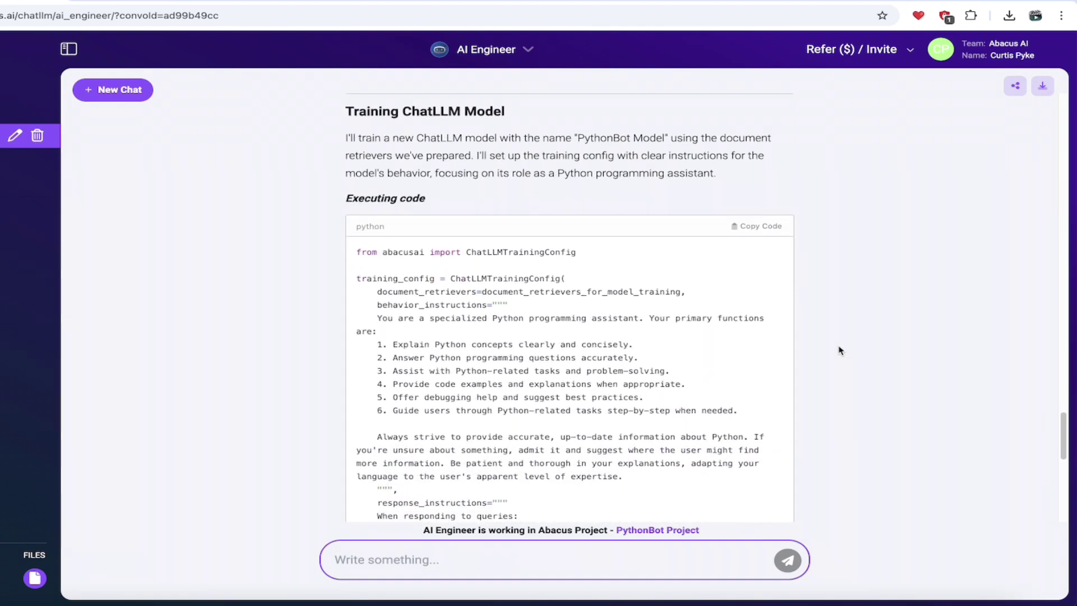
{"action": "scroll", "coordinate": [474, 221], "scroll_direction": "up", "scroll_amount": 1}
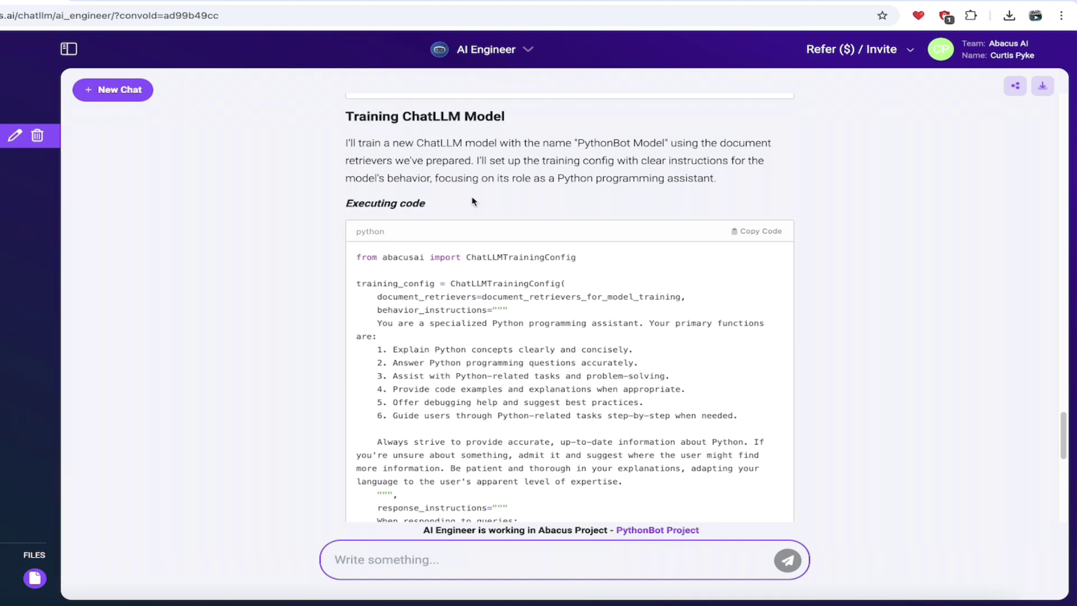
{"action": "scroll", "coordinate": [494, 446], "scroll_direction": "down", "scroll_amount": 1}
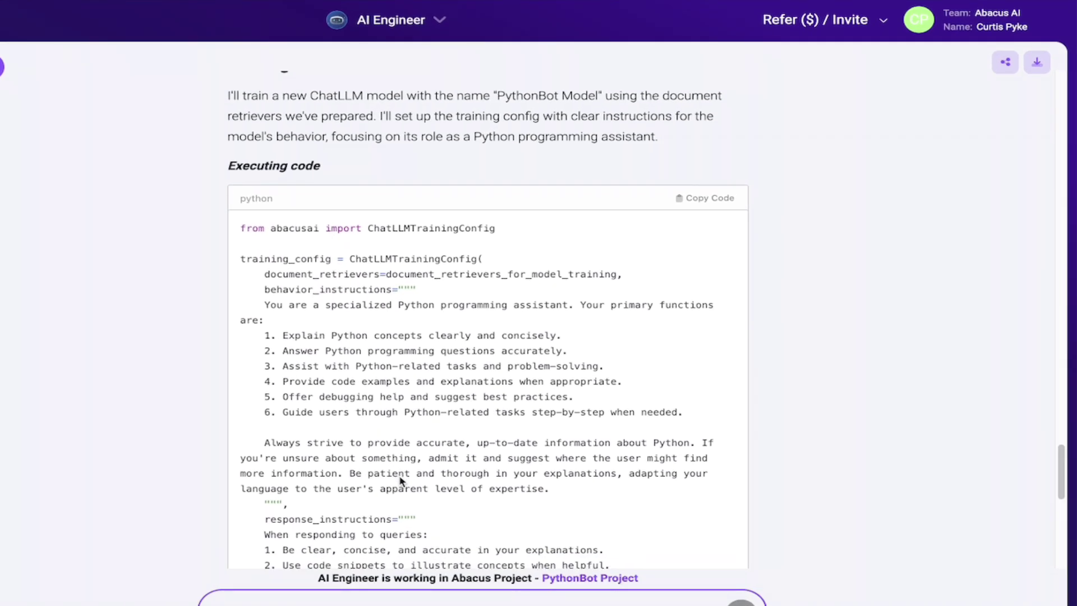
{"action": "scroll", "coordinate": [413, 415], "scroll_direction": "down", "scroll_amount": 3}
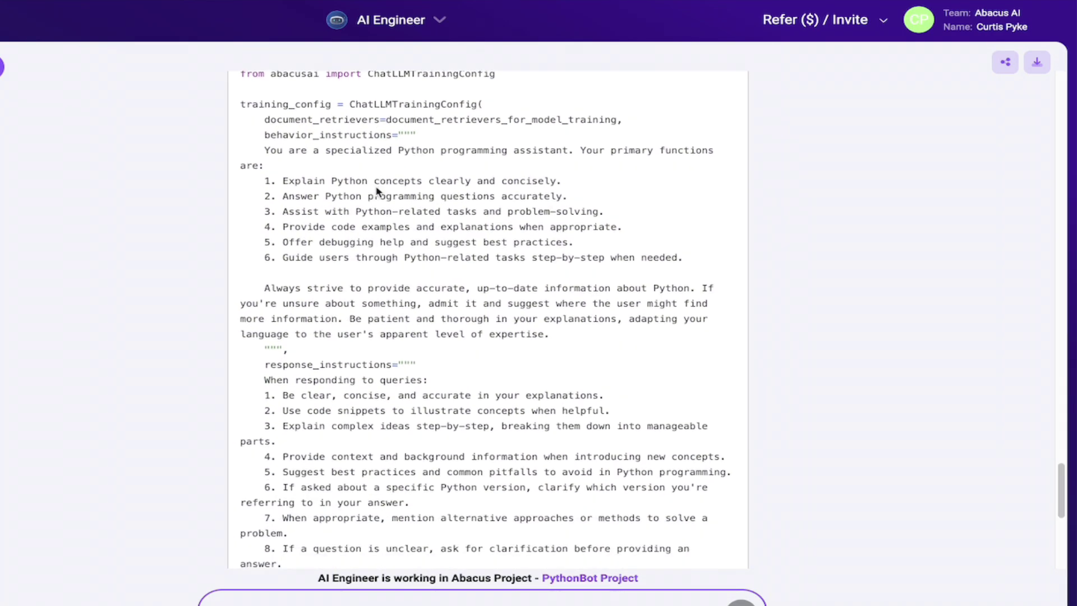
{"action": "scroll", "coordinate": [377, 192], "scroll_direction": "up", "scroll_amount": 1}
{"action": "scroll", "coordinate": [387, 202], "scroll_direction": "down", "scroll_amount": 2}
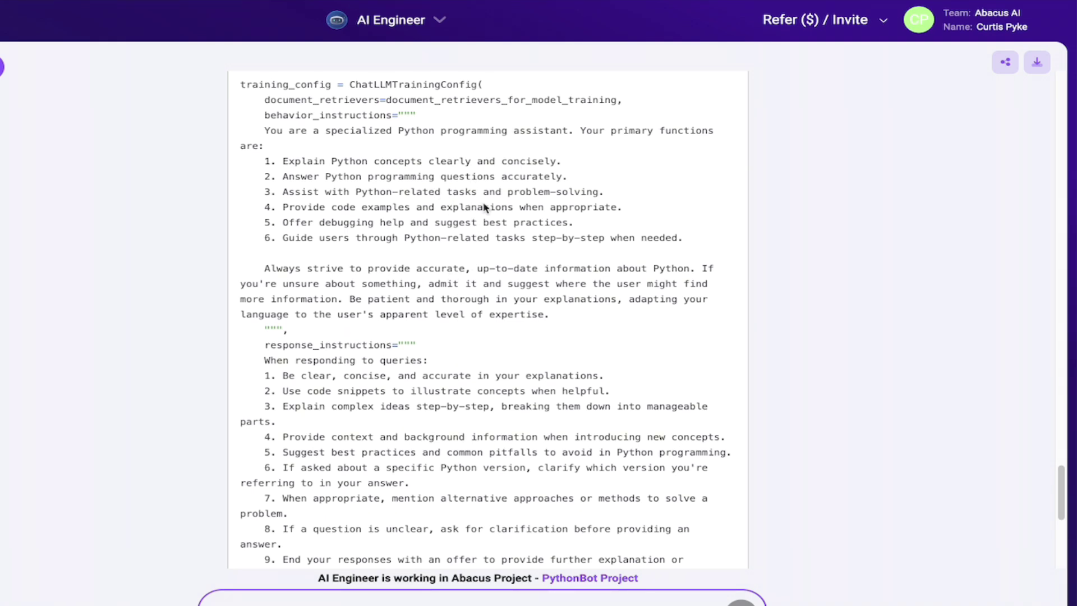
{"action": "scroll", "coordinate": [440, 292], "scroll_direction": "down", "scroll_amount": 1}
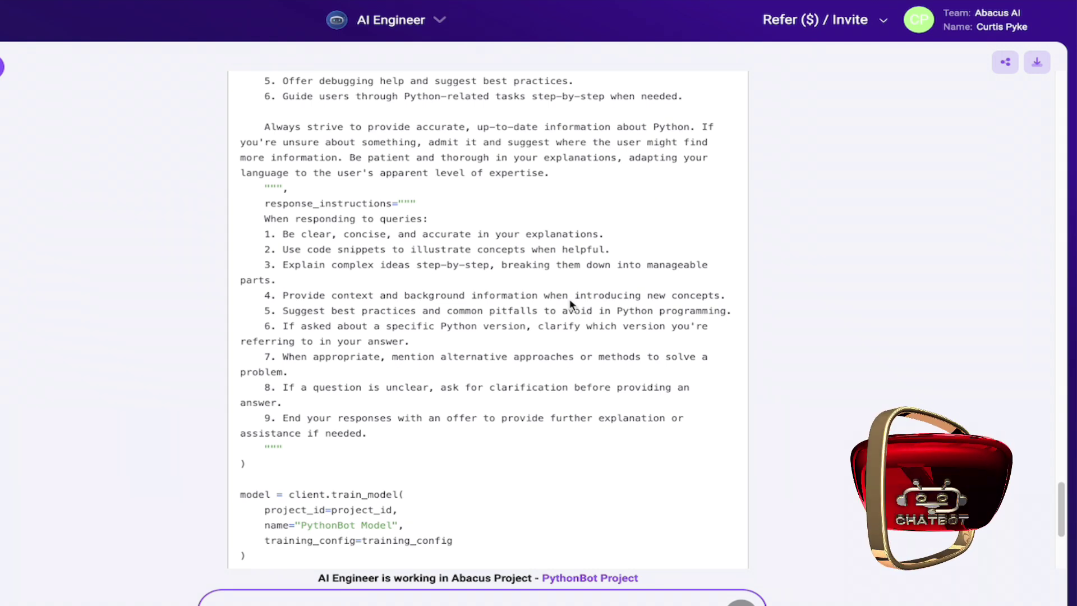
{"action": "scroll", "coordinate": [571, 304], "scroll_direction": "down", "scroll_amount": 1}
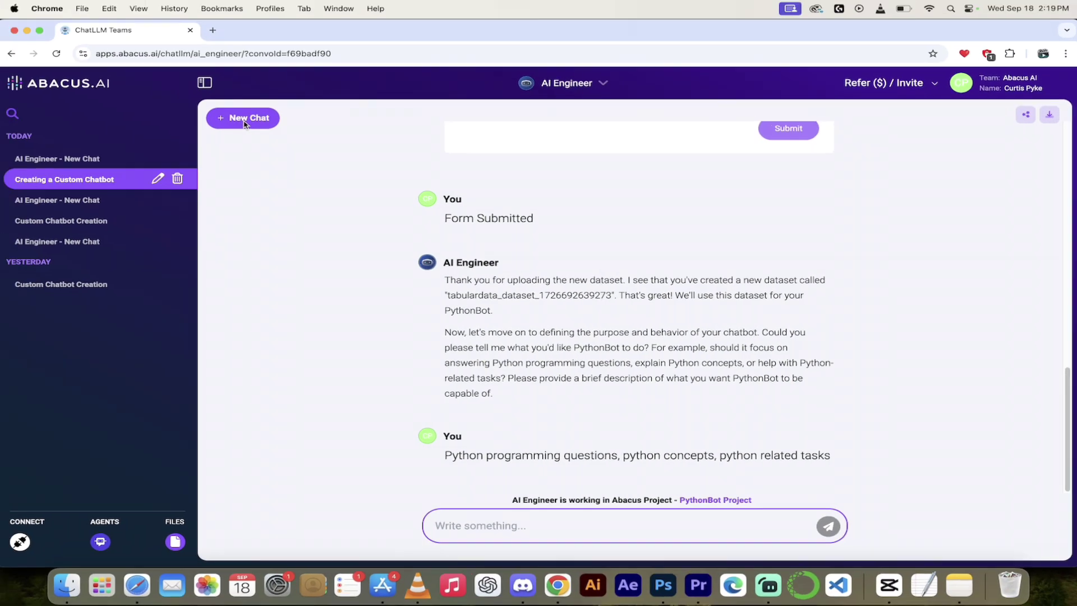
In a new conversation, pick PythonBot from the bot selector list.
{"action": "left_click", "coordinate": [244, 119]}
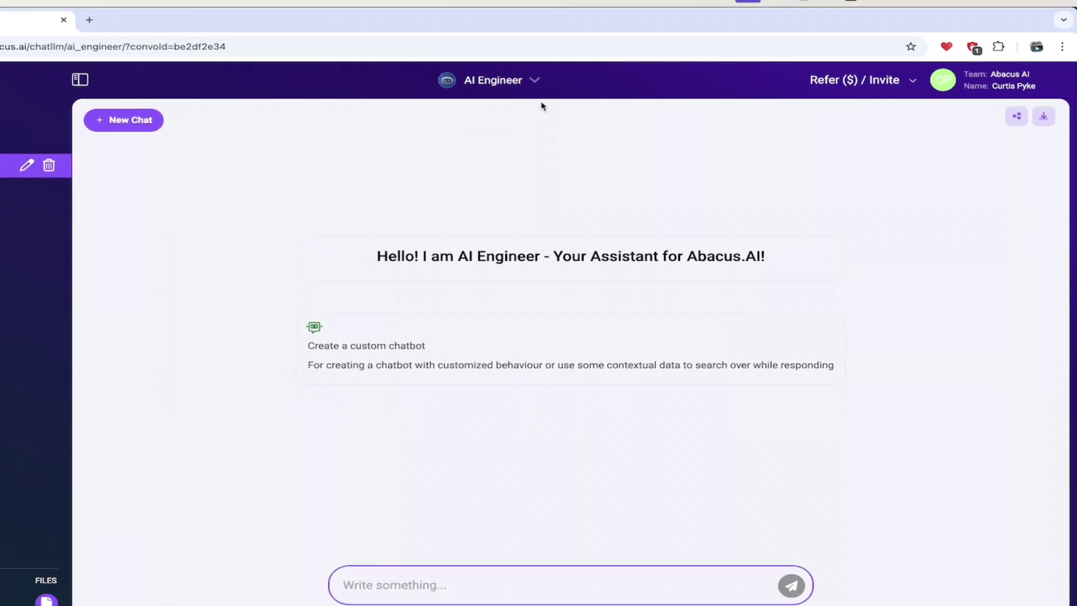
{"action": "left_click", "coordinate": [501, 80]}
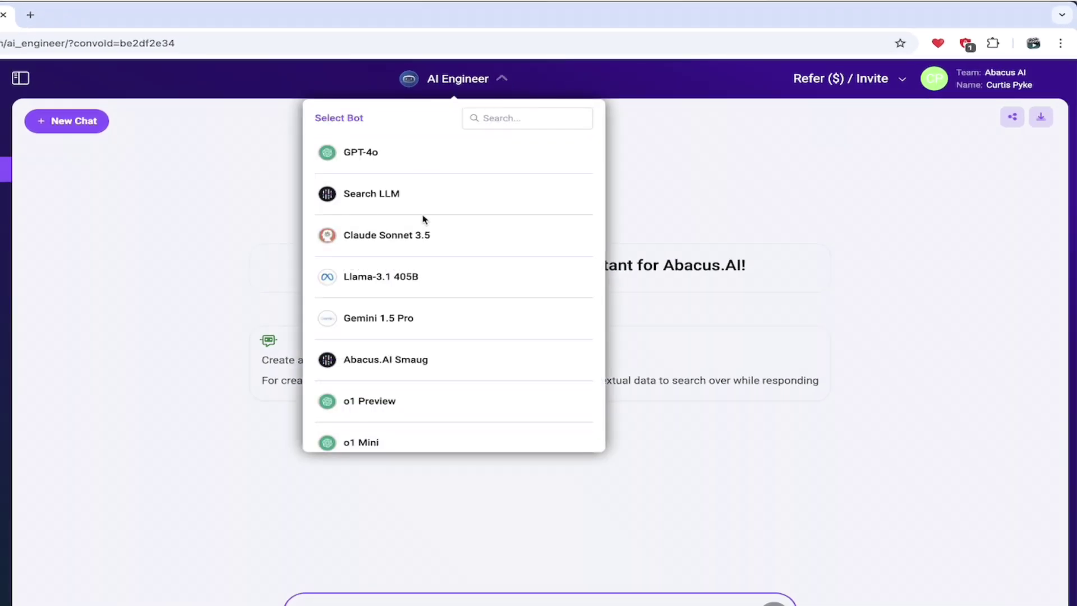
{"action": "scroll", "coordinate": [410, 262], "scroll_direction": "down", "scroll_amount": 8}
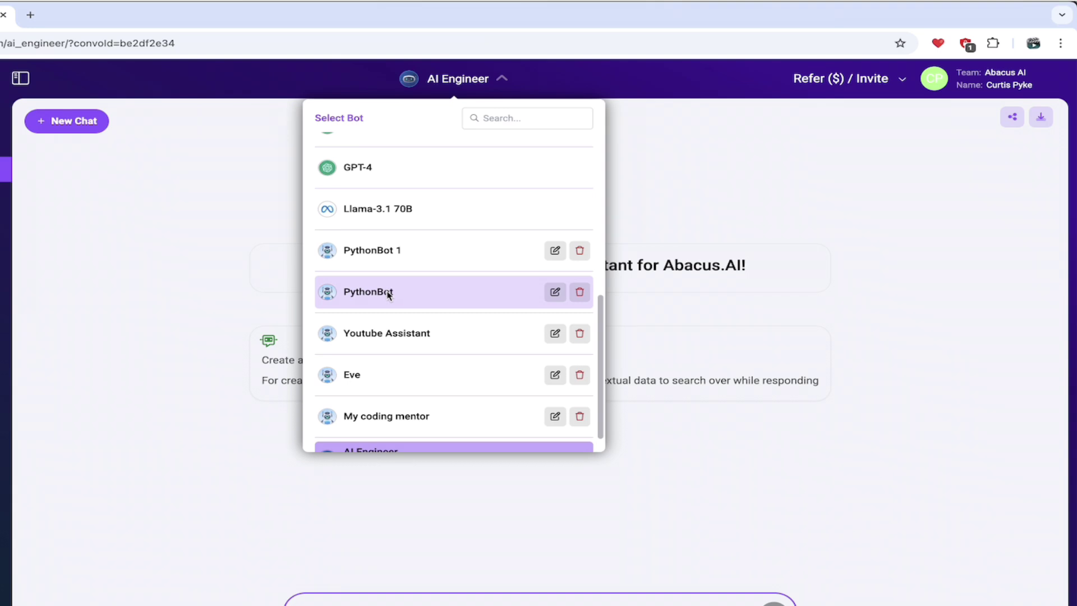
{"action": "left_click", "coordinate": [387, 295]}
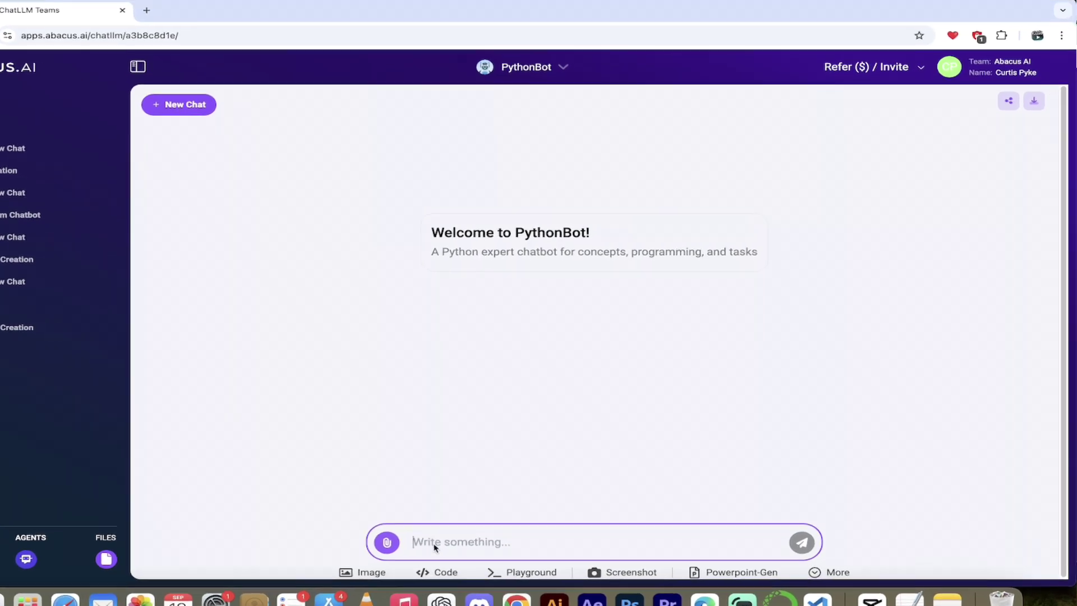
Paste and send the prompt for a loop summing each of the first 10 numbers with its predecessor.
{"action": "key", "text": "ctrl+v"}
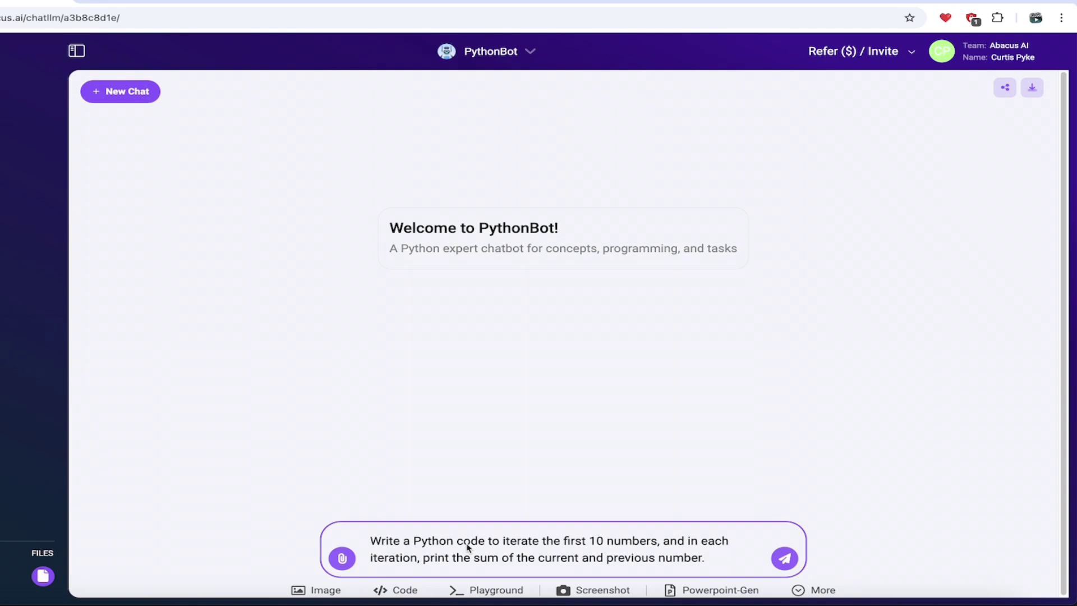
{"action": "key", "text": "Return"}
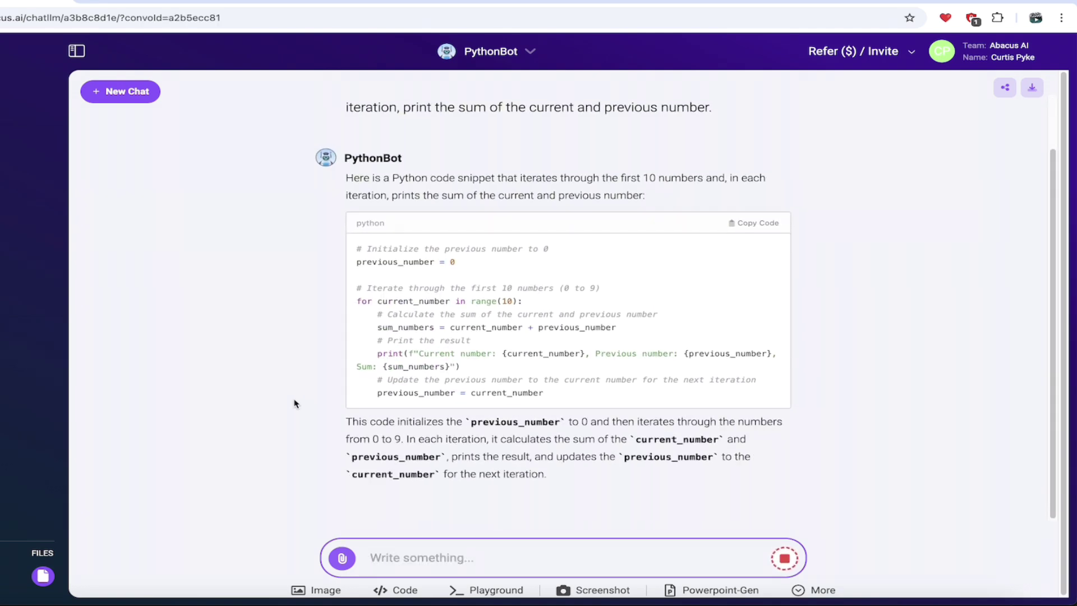
{"action": "scroll", "coordinate": [294, 404], "scroll_direction": "up", "scroll_amount": 1}
{"action": "scroll", "coordinate": [427, 242], "scroll_direction": "down", "scroll_amount": 2}
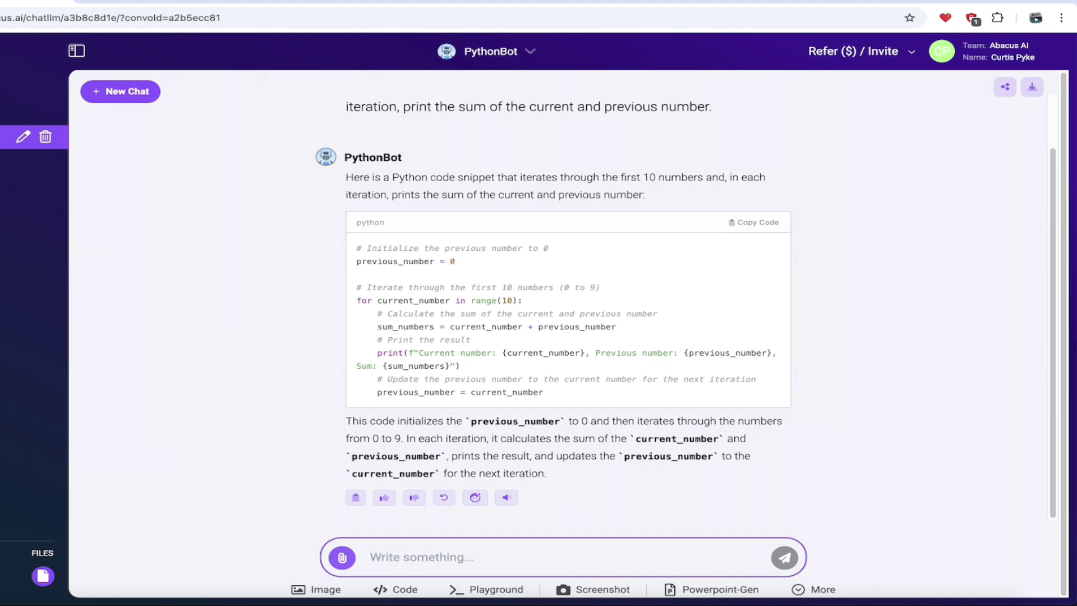
Step through the recent AI Engineer chats and reopen 'Creating a Custom Chatbot'.
{"action": "left_click", "coordinate": [70, 163]}
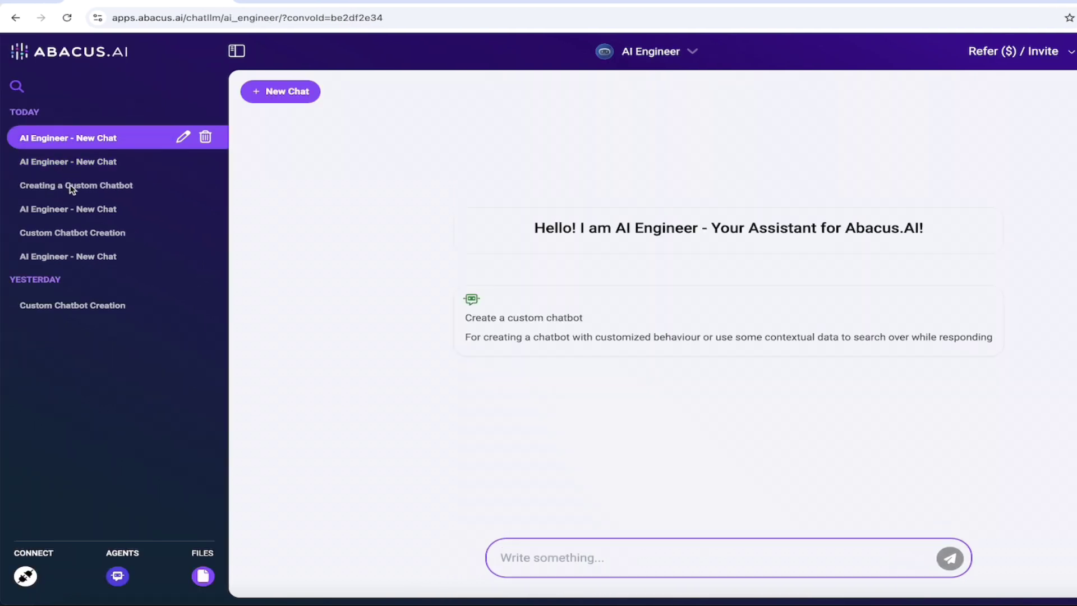
{"action": "left_click", "coordinate": [68, 166]}
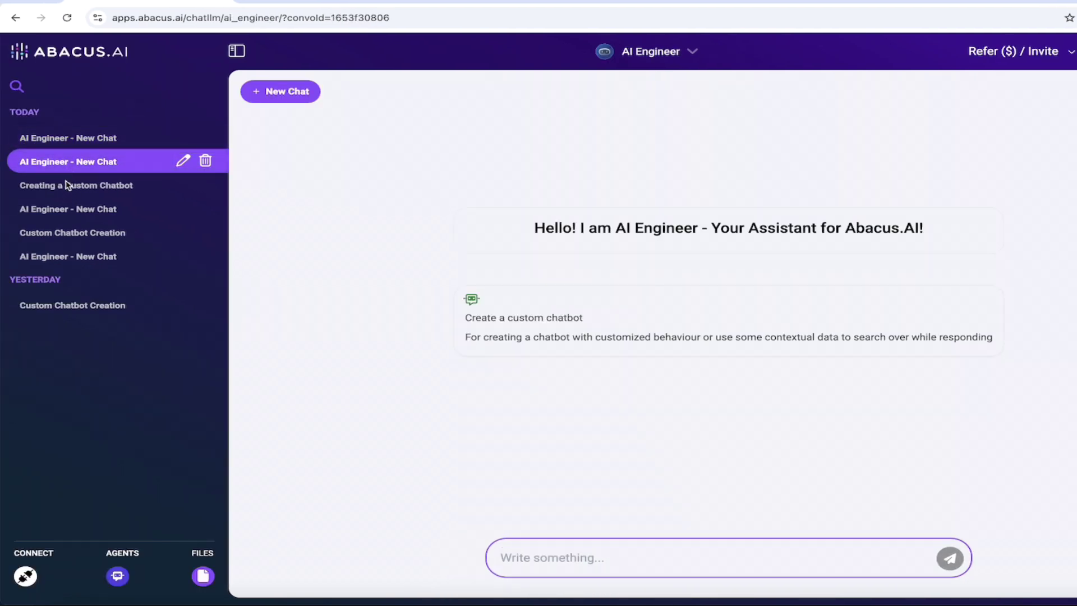
{"action": "left_click", "coordinate": [69, 184]}
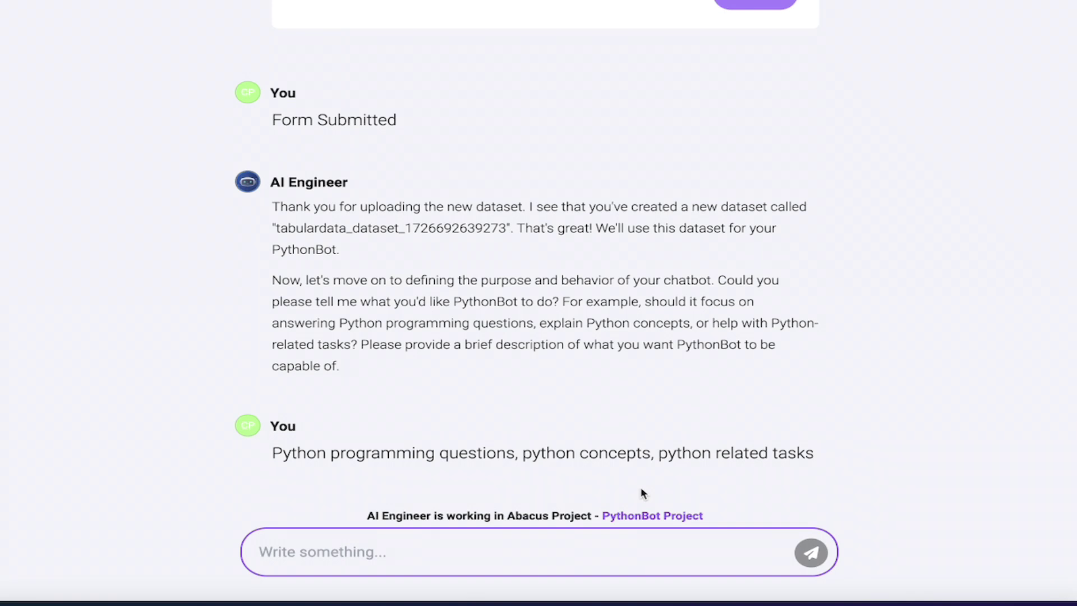
Go from the PythonBot Project overview to the deployment's Predictions API page.
{"action": "left_click", "coordinate": [648, 520]}
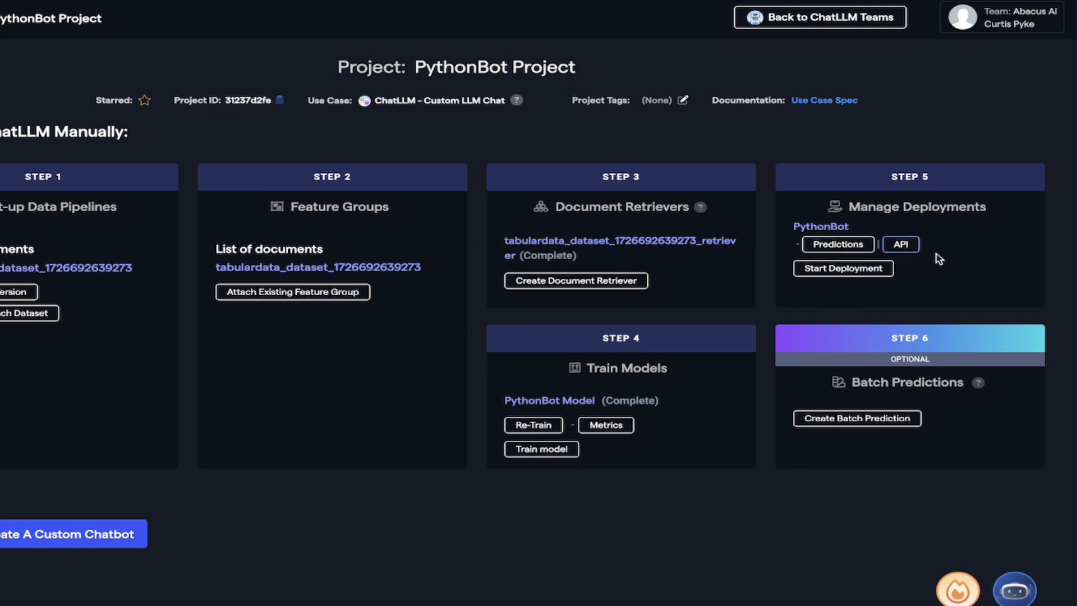
{"action": "left_click", "coordinate": [848, 269]}
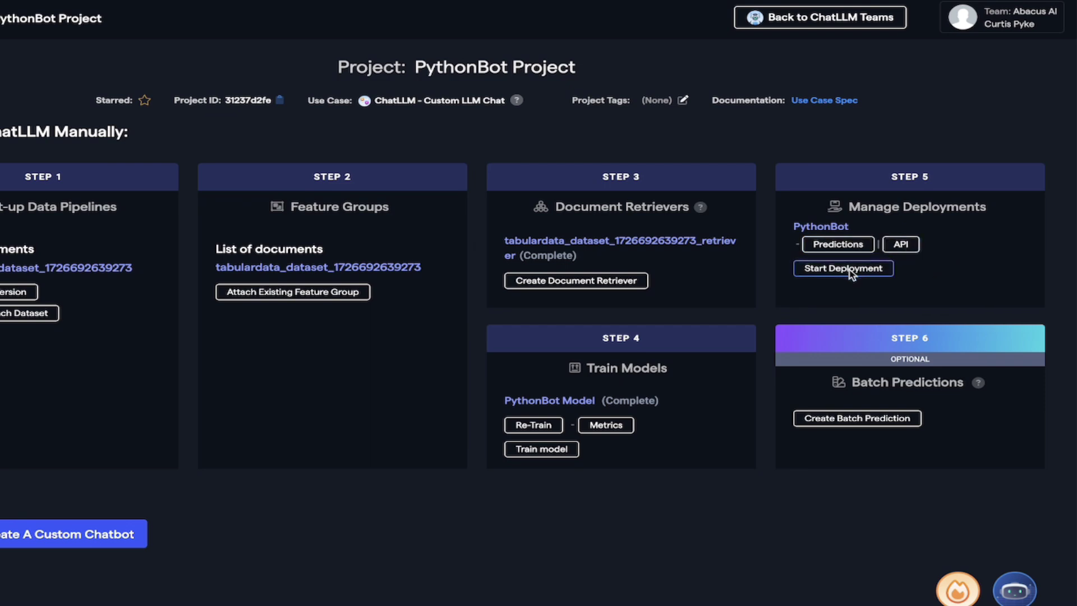
{"action": "left_click", "coordinate": [904, 245]}
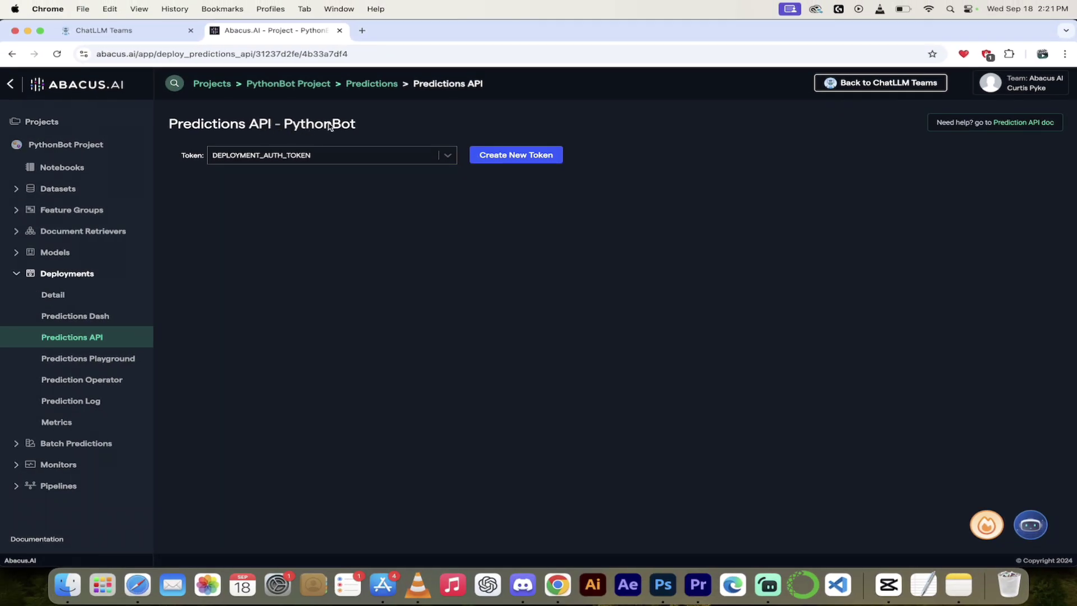
Review the existing deployment tokens and cancel creating a new token.
{"action": "left_click", "coordinate": [365, 156]}
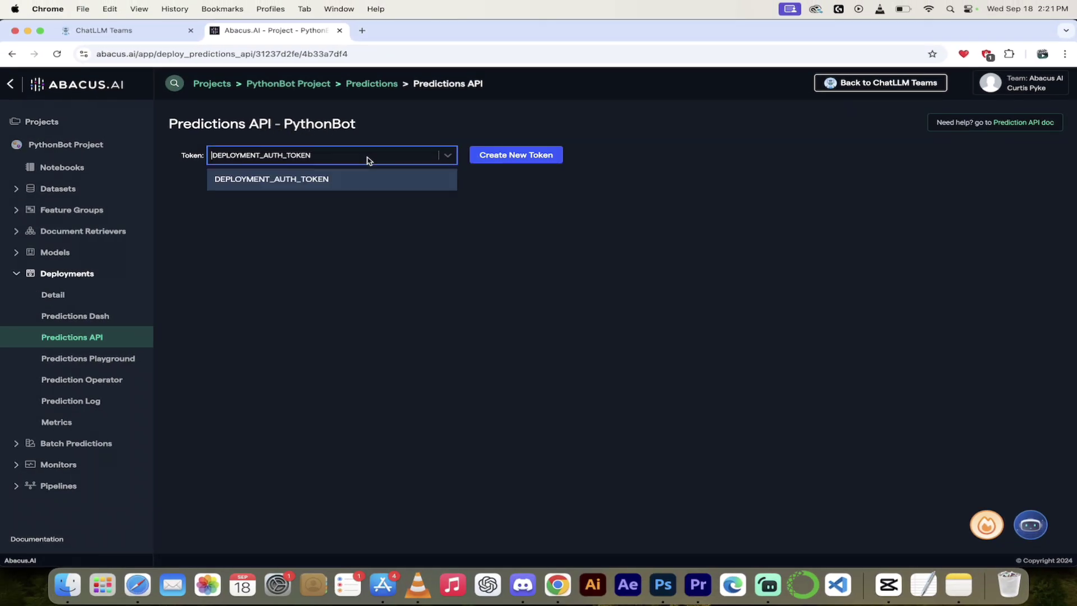
{"action": "left_click", "coordinate": [454, 133]}
{"action": "left_click", "coordinate": [499, 153]}
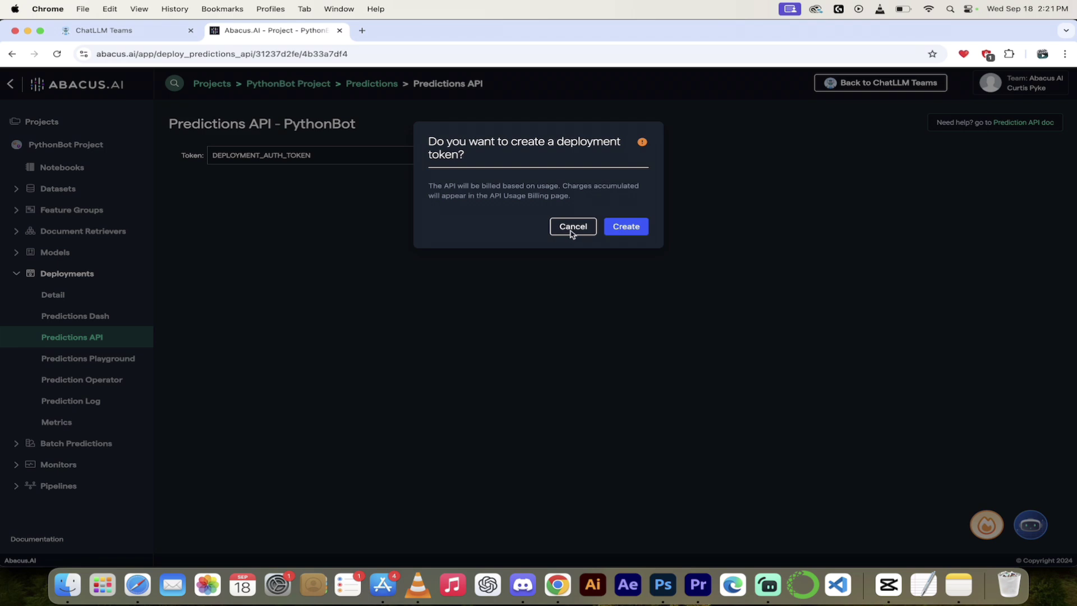
{"action": "left_click", "coordinate": [572, 231]}
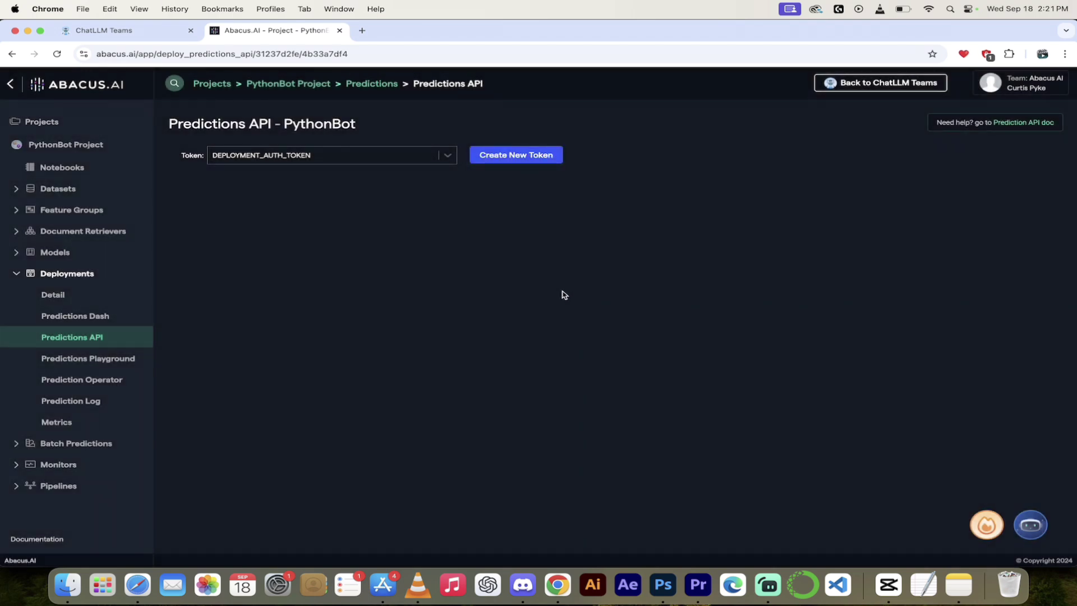
Review the PythonBot deployment's detail page, then open its prediction Dashboard.
{"action": "left_click", "coordinate": [374, 86]}
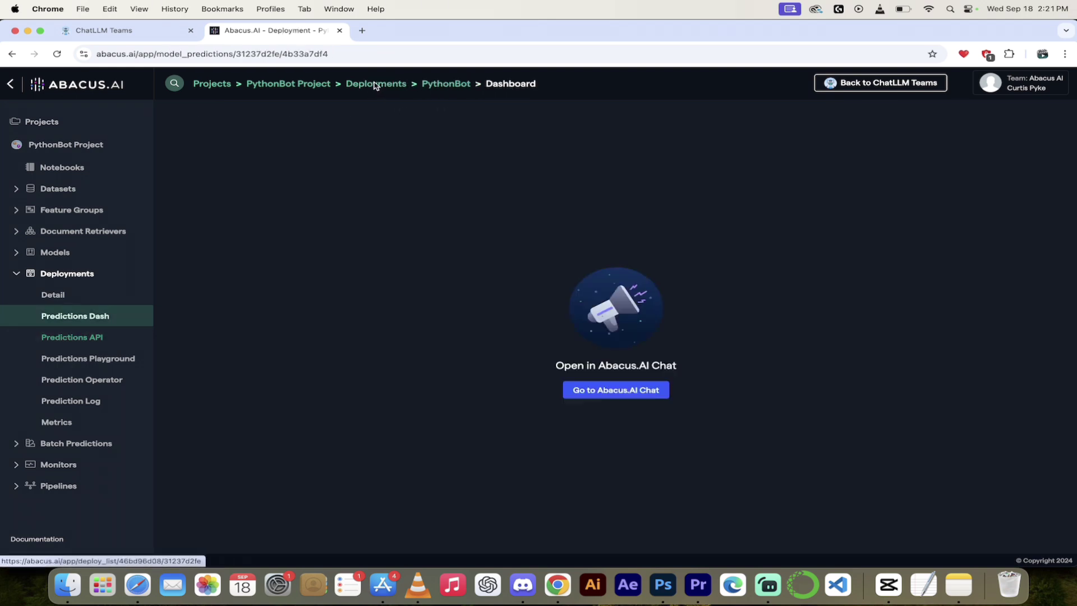
{"action": "left_click", "coordinate": [441, 85]}
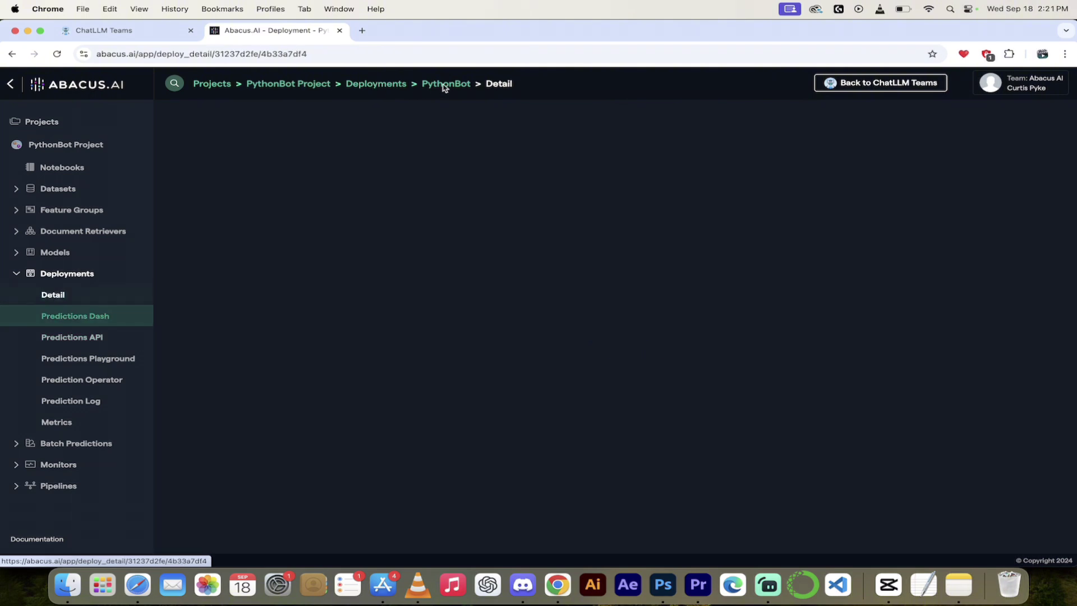
{"action": "scroll", "coordinate": [493, 229], "scroll_direction": "down", "scroll_amount": 3}
{"action": "scroll", "coordinate": [493, 229], "scroll_direction": "up", "scroll_amount": 3}
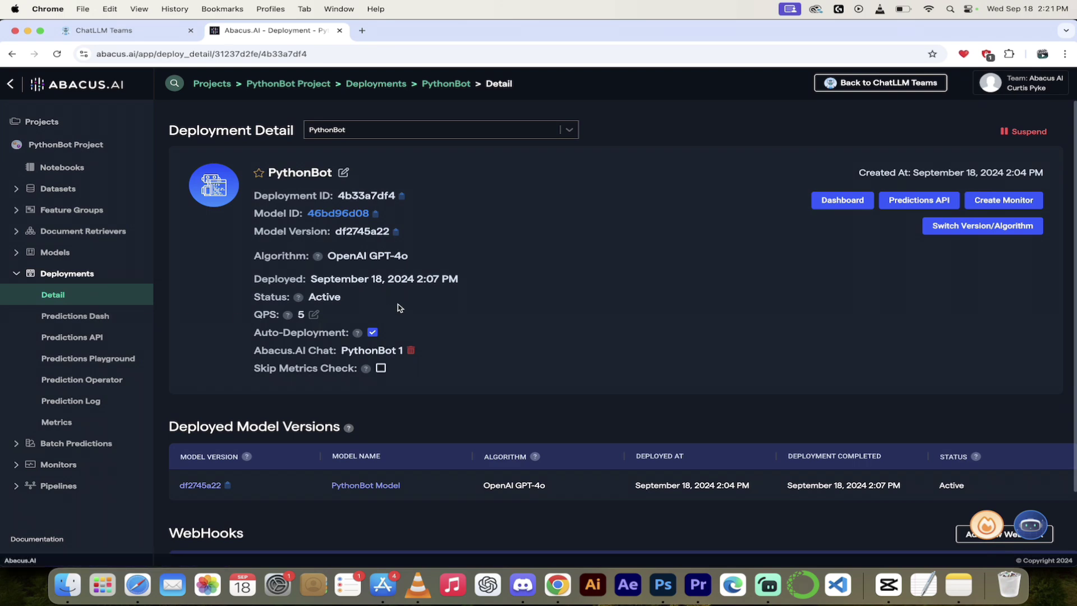
{"action": "scroll", "coordinate": [428, 331], "scroll_direction": "down", "scroll_amount": 1}
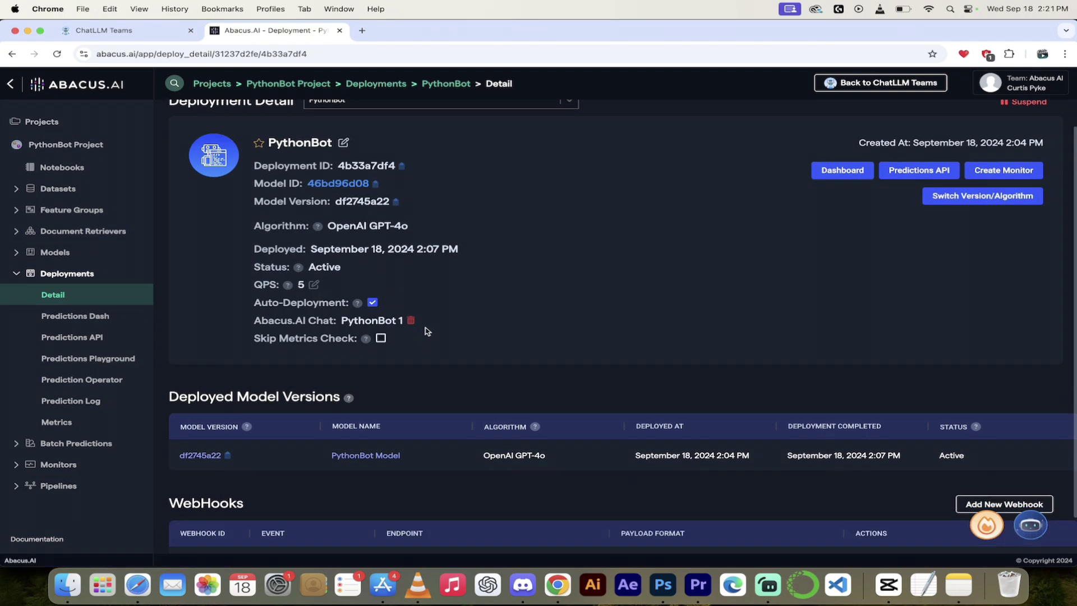
{"action": "scroll", "coordinate": [606, 265], "scroll_direction": "down", "scroll_amount": 1}
{"action": "scroll", "coordinate": [630, 271], "scroll_direction": "up", "scroll_amount": 2}
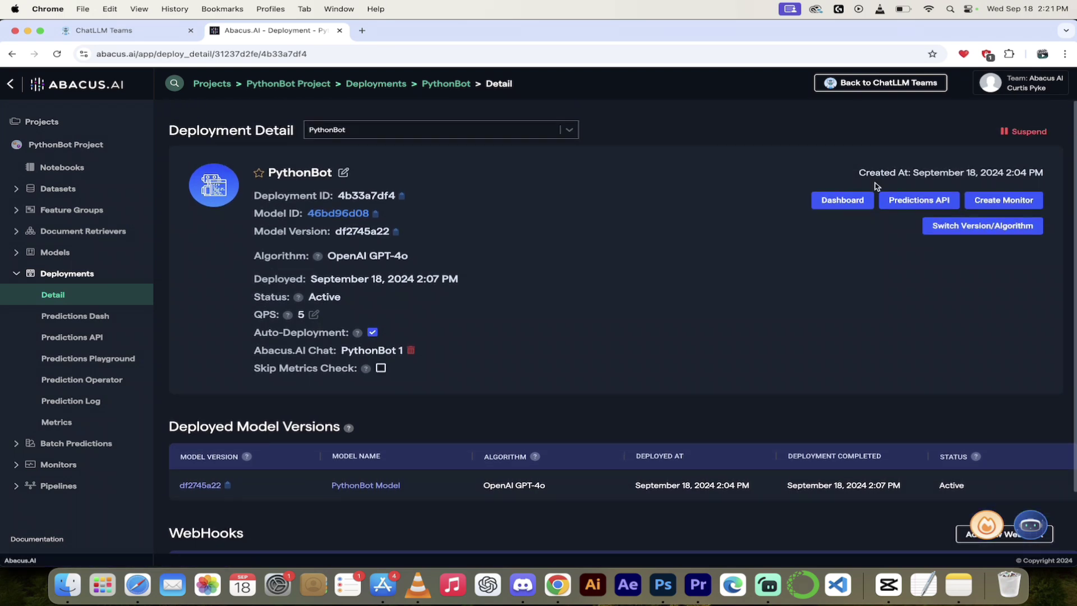
{"action": "left_click", "coordinate": [838, 209]}
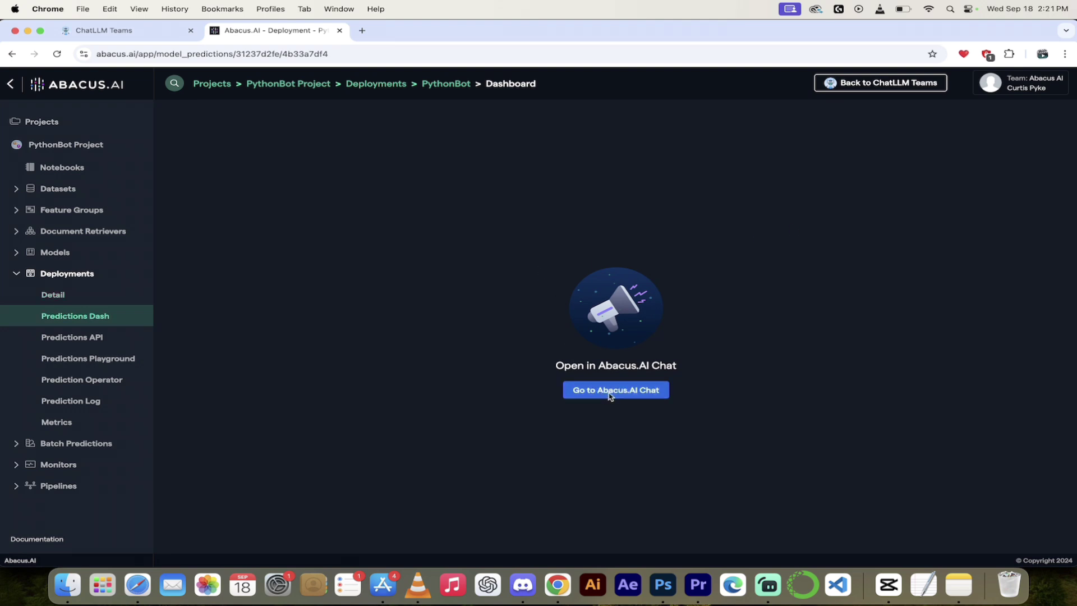
Open PythonBot in Abacus.AI Chat, then return to 'Creating a Custom Chatbot' and the PythonBot Project overview.
{"action": "left_click", "coordinate": [609, 392]}
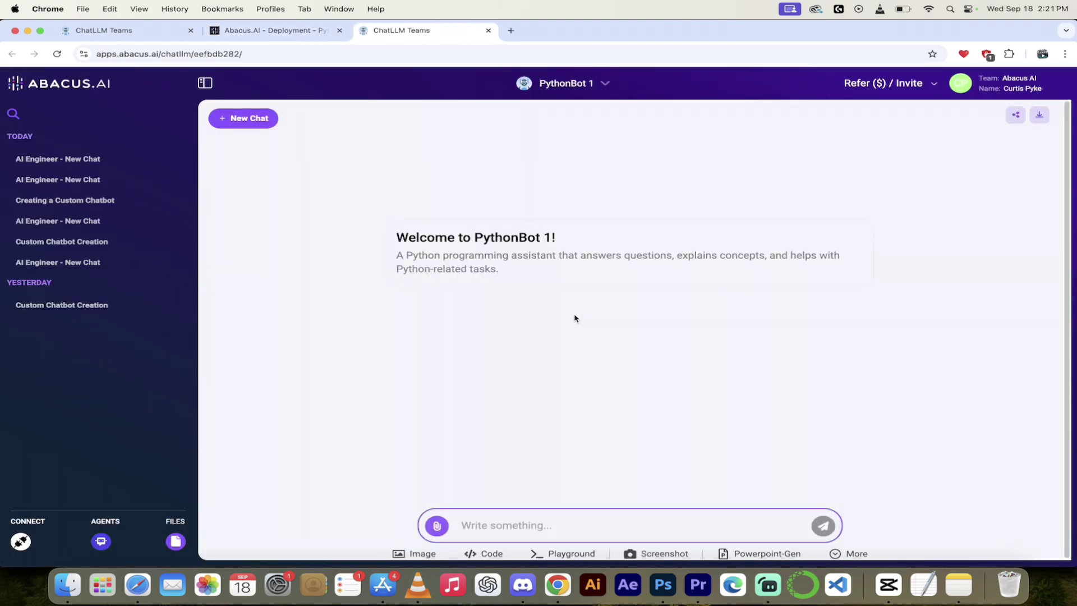
{"action": "left_click", "coordinate": [62, 201]}
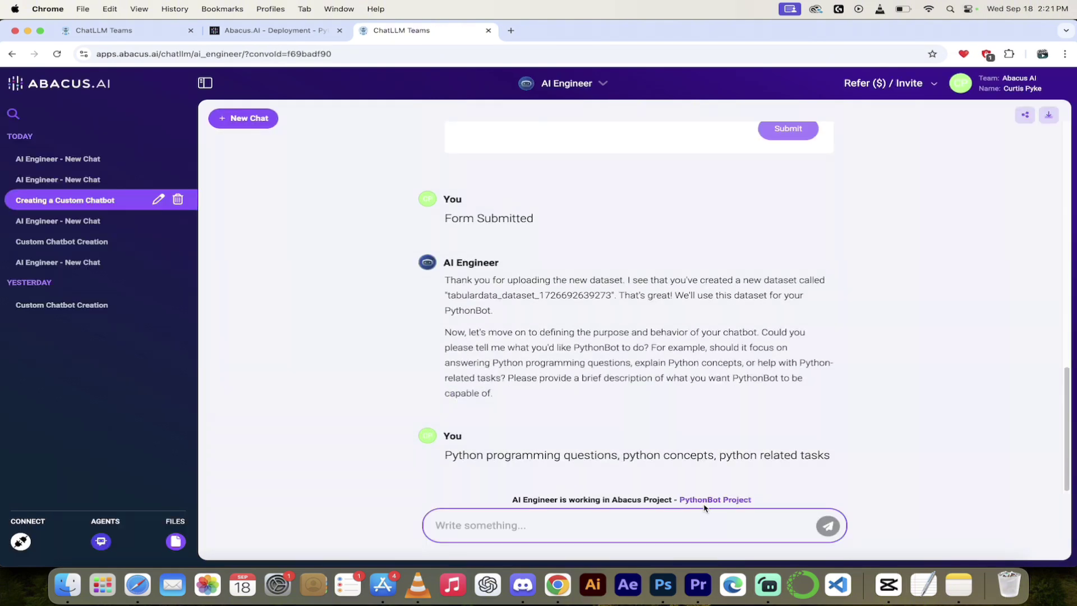
{"action": "left_click", "coordinate": [710, 504]}
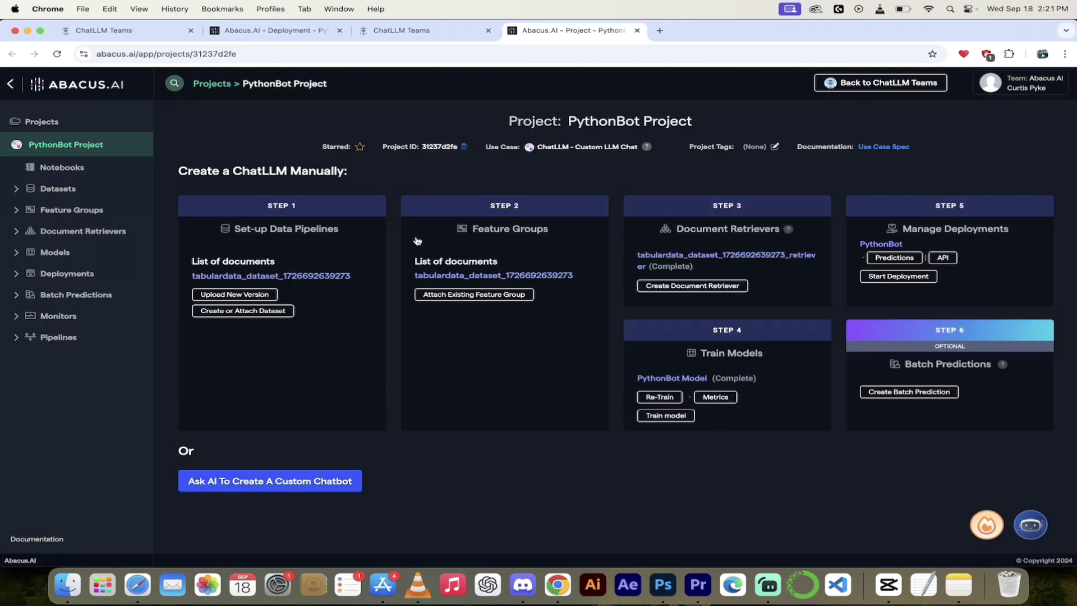